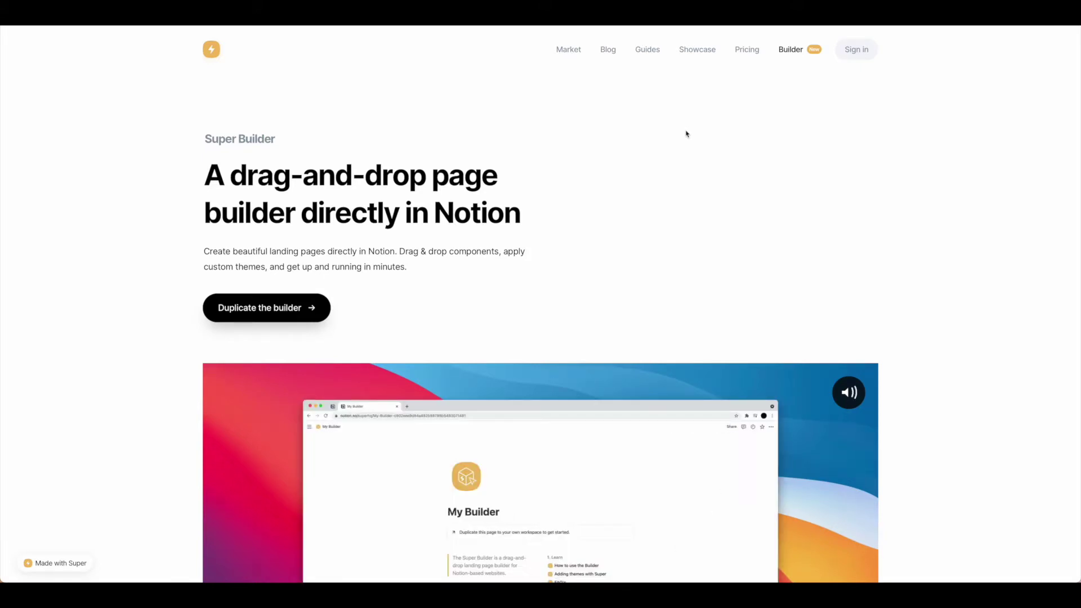
Step: Choose 'Duplicate the builder' on the Super Builder landing page to reach its Notion template
click(248, 309)
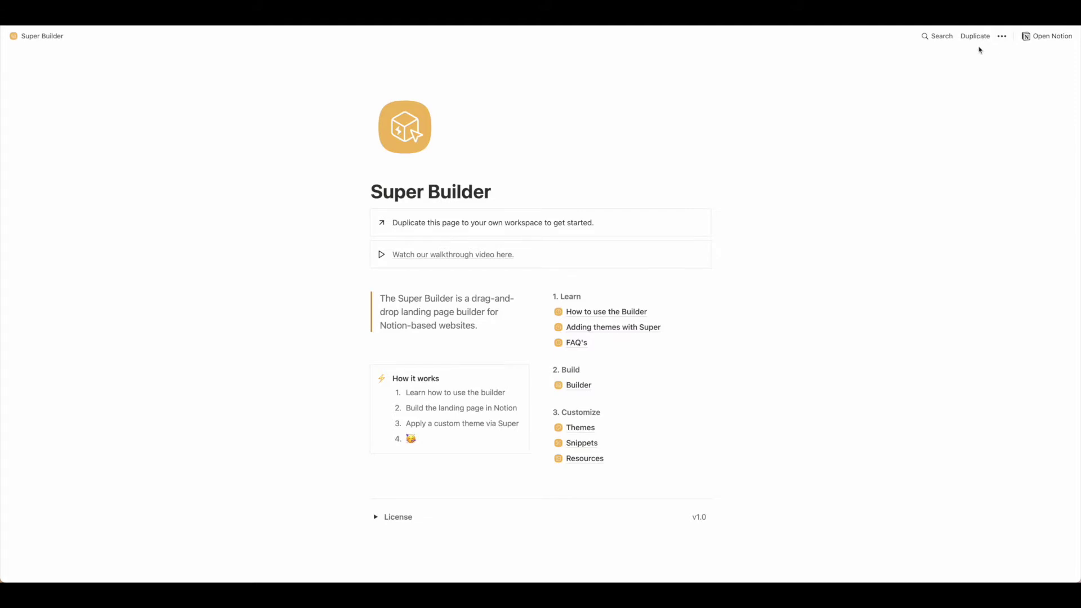
Step: Scroll down through the public Super Builder template page
scroll(979, 54, down, 1)
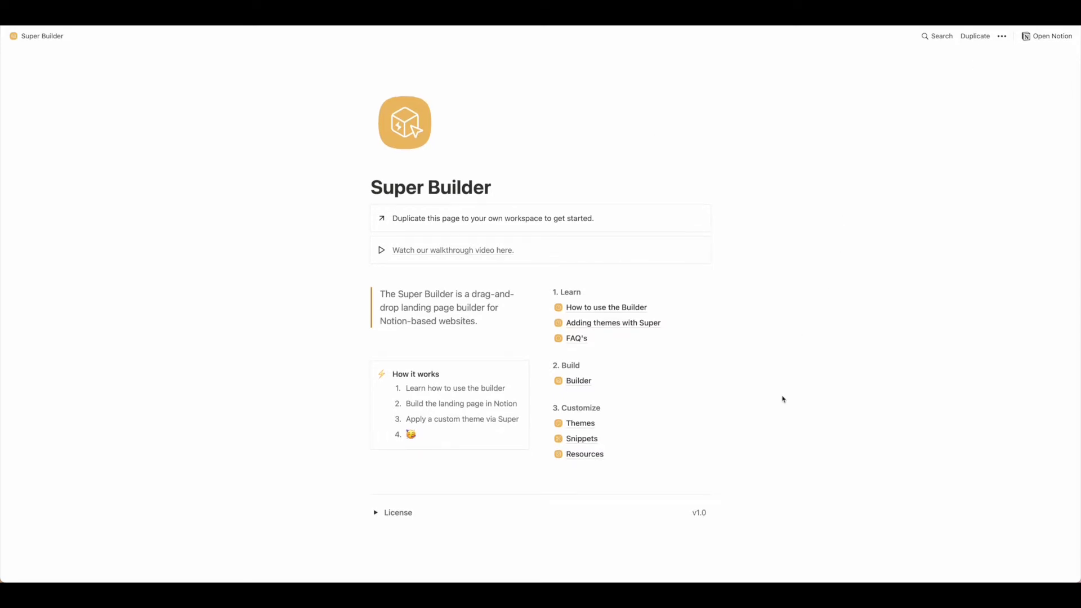
scroll(780, 397, down, 1)
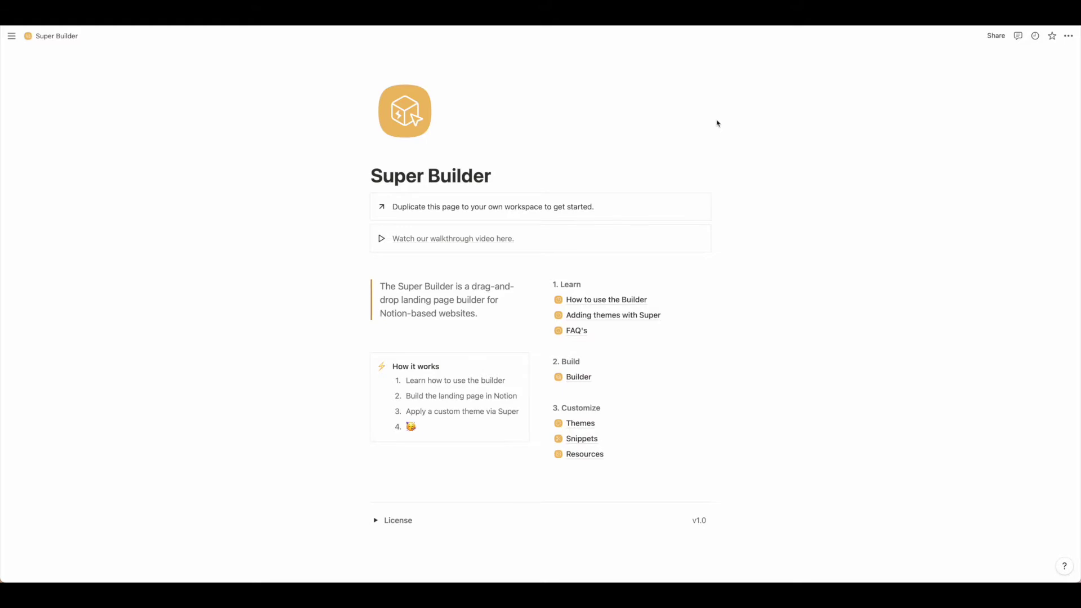
Step: Collapse the Hero and Features library toggles, then go to the Components gallery page
scroll(731, 157, down, 1)
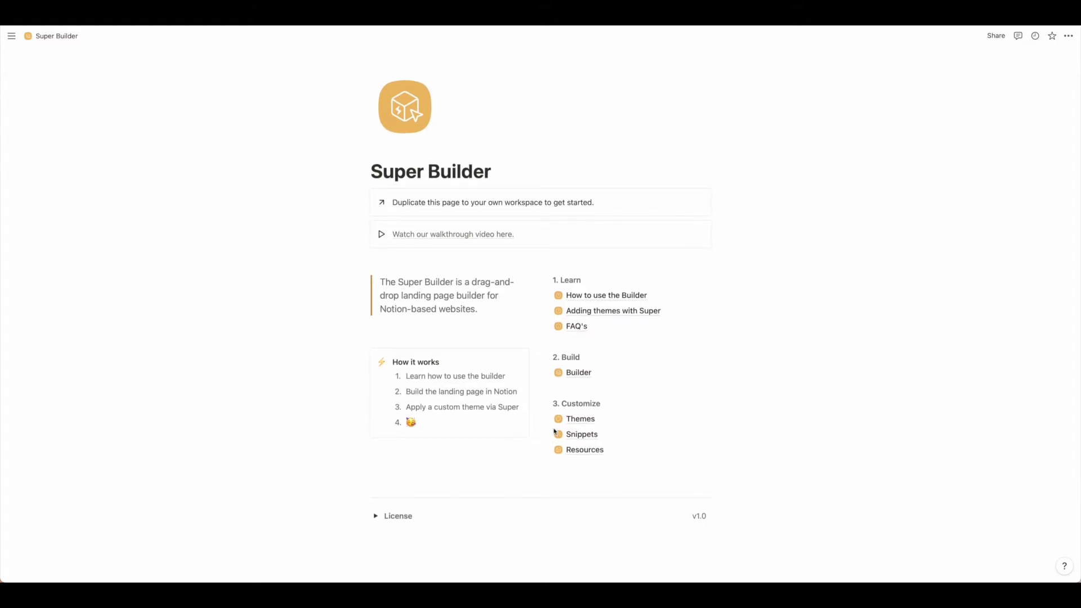
scroll(601, 318, up, 2)
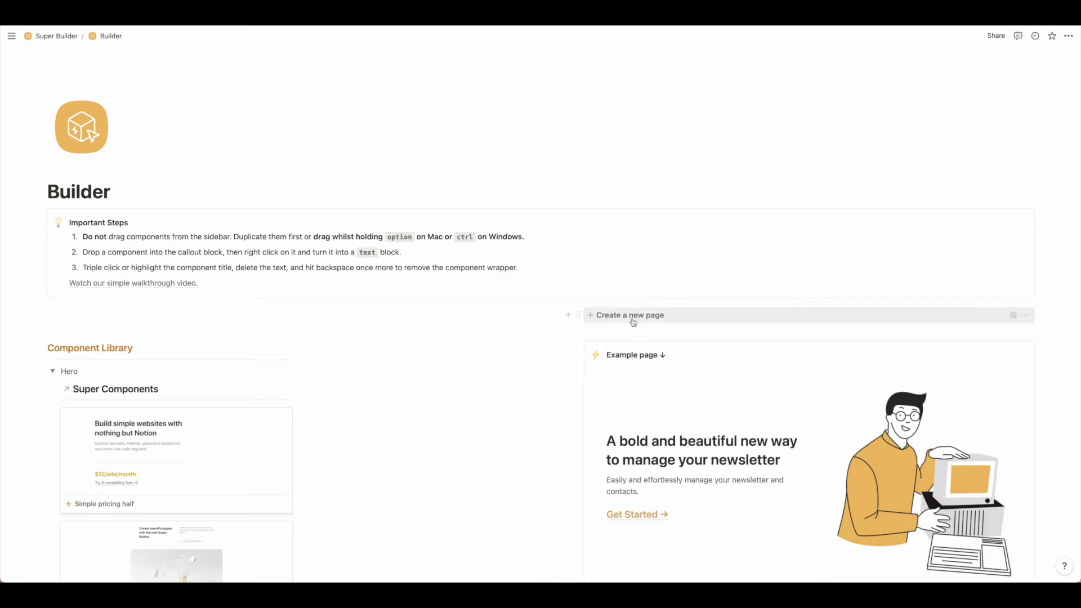
scroll(212, 390, down, 5)
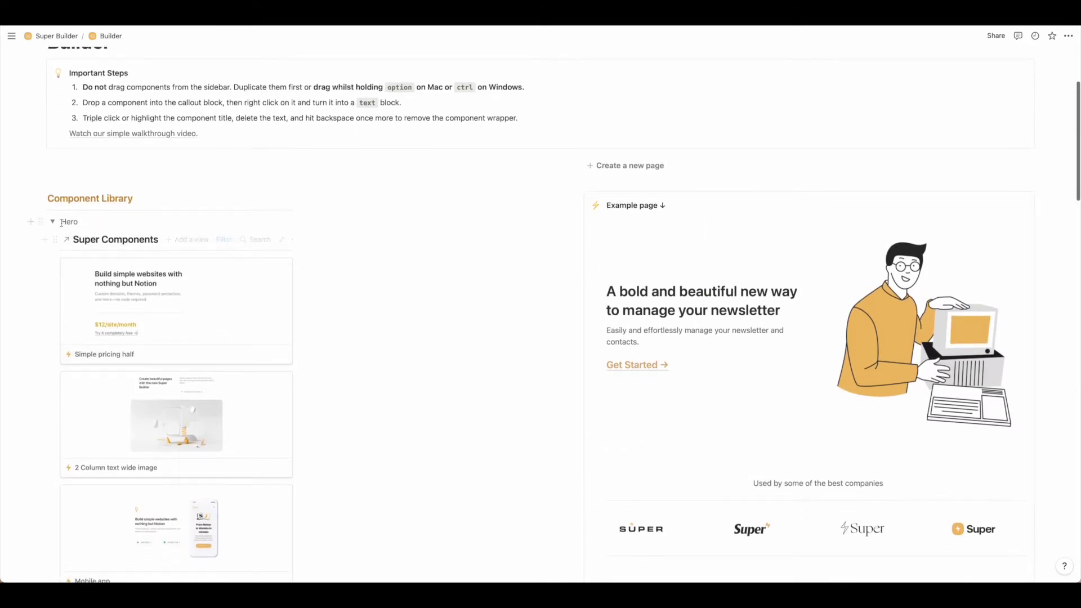
click(53, 221)
click(53, 237)
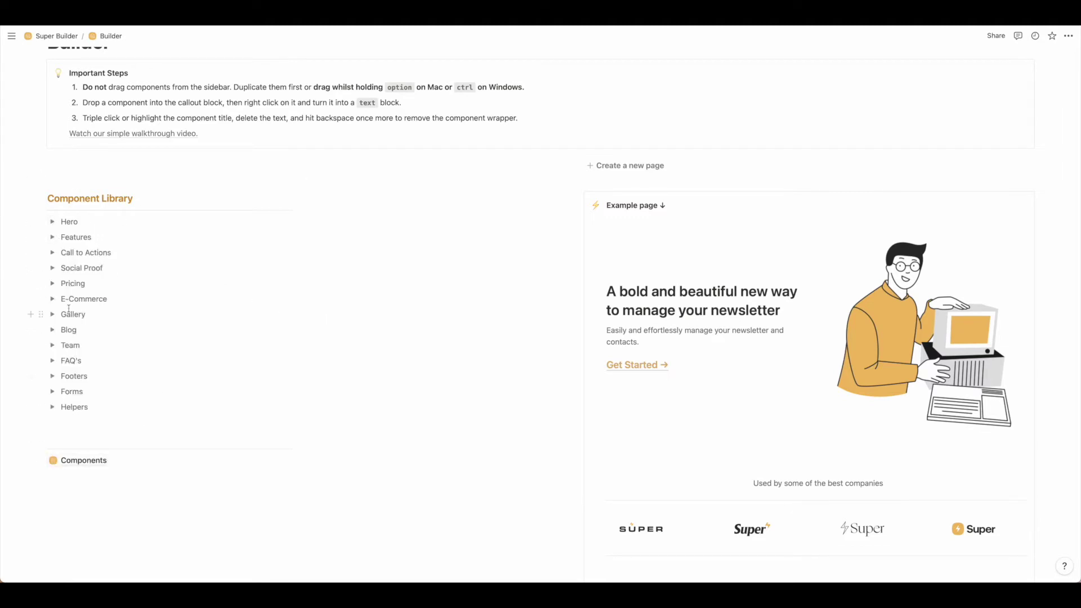
scroll(80, 443, down, 1)
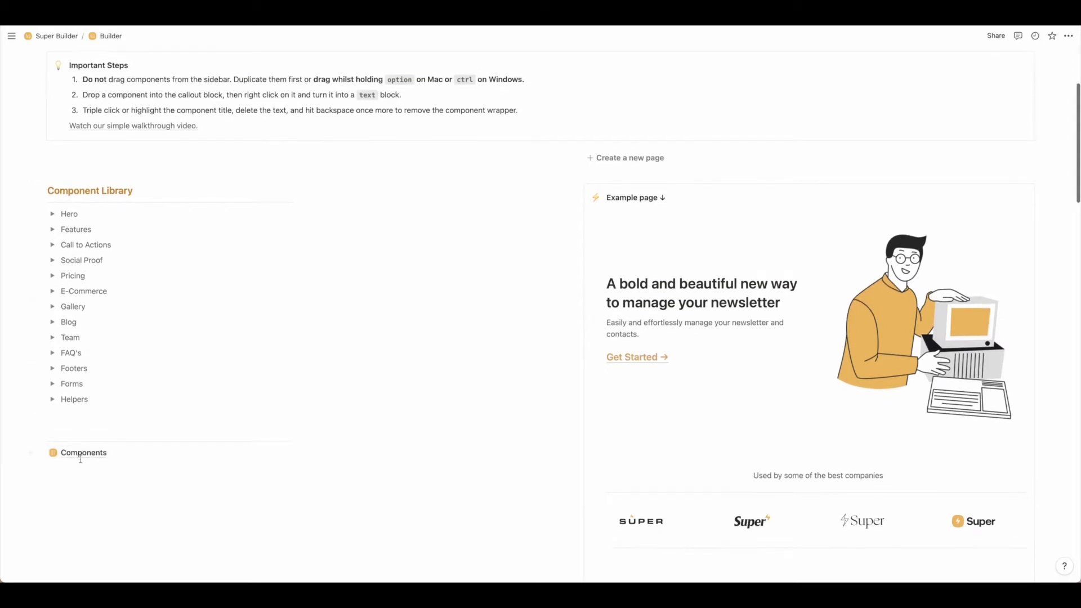
click(81, 457)
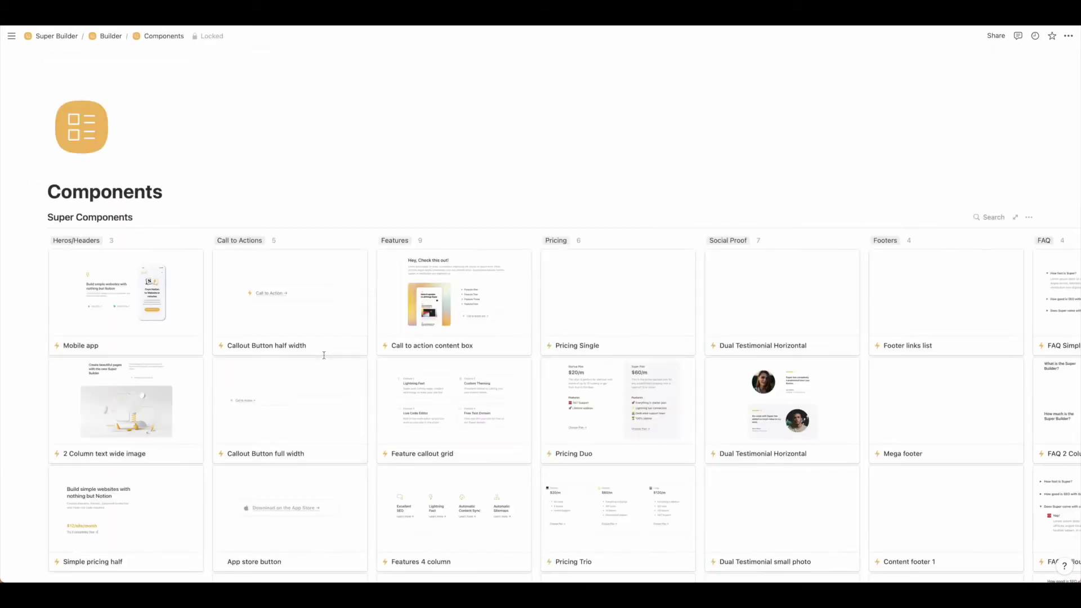
scroll(456, 366, right, 5)
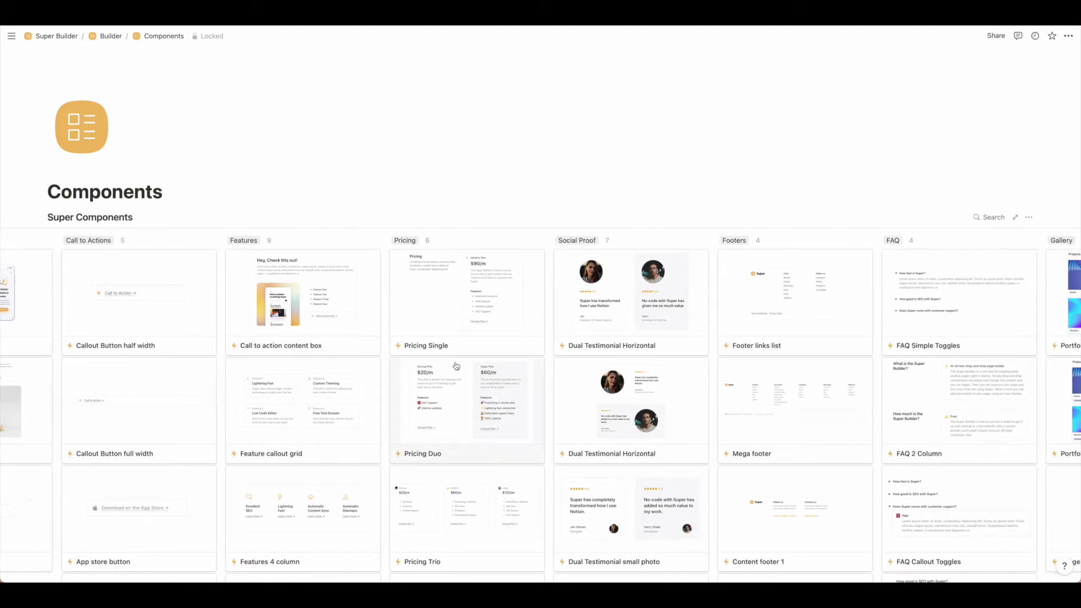
scroll(456, 366, right, 3)
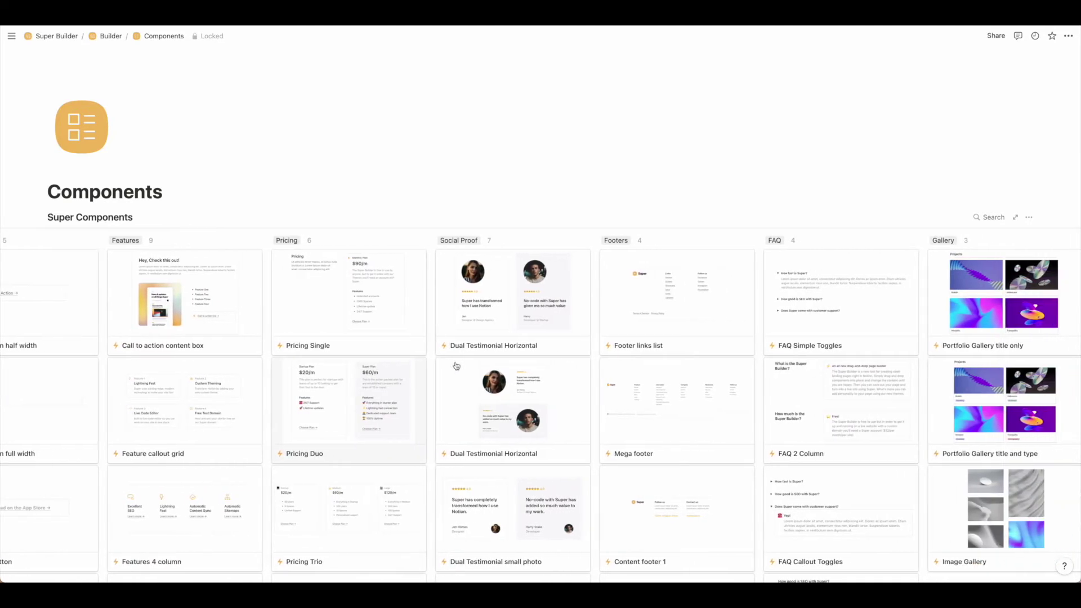
scroll(456, 366, right, 8)
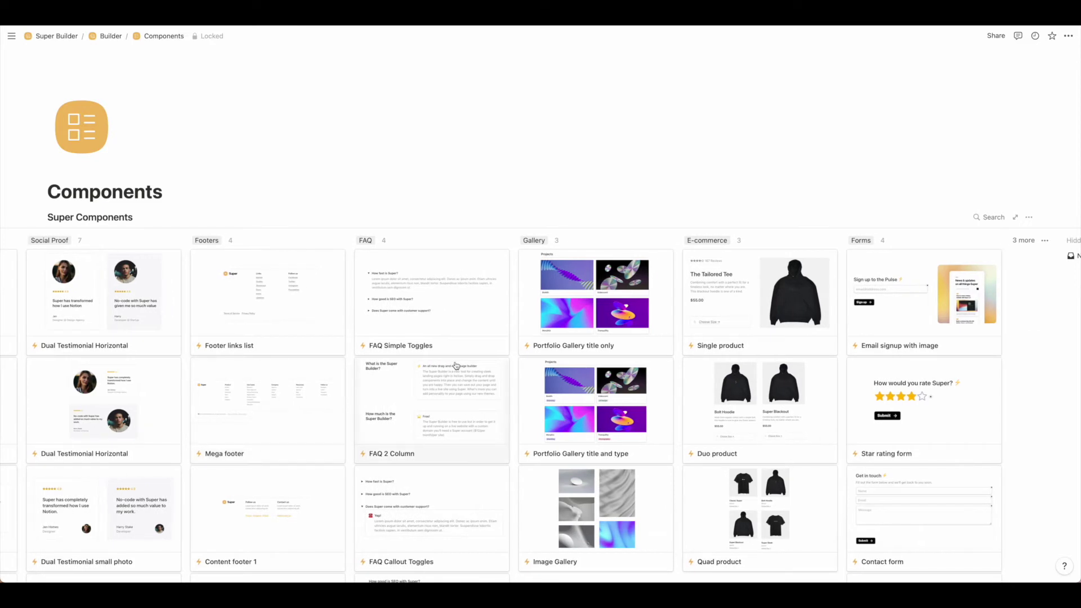
scroll(456, 366, left, 15)
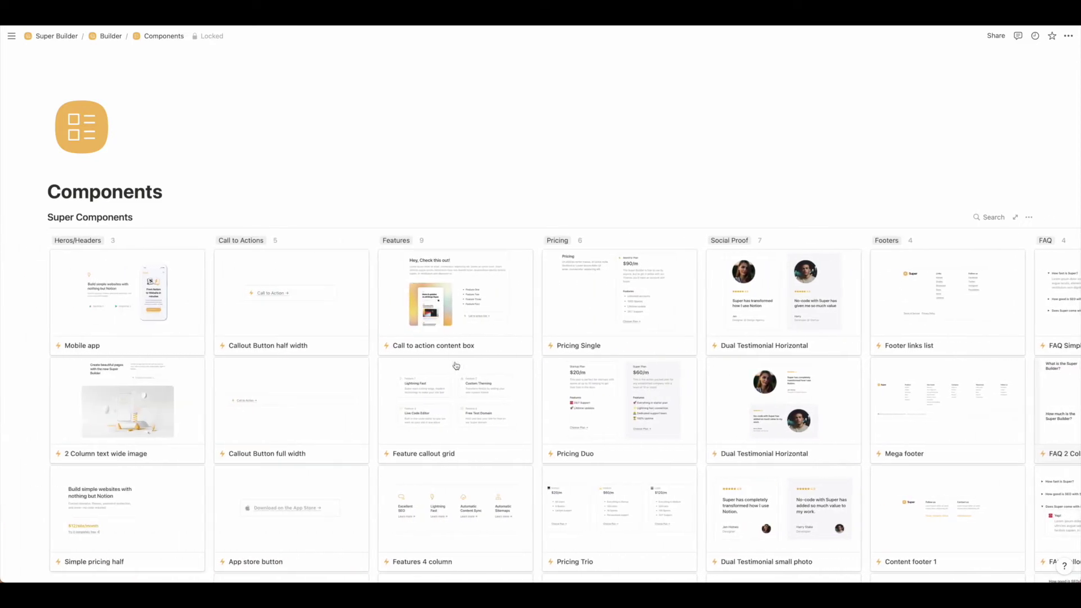
scroll(456, 366, down, 3)
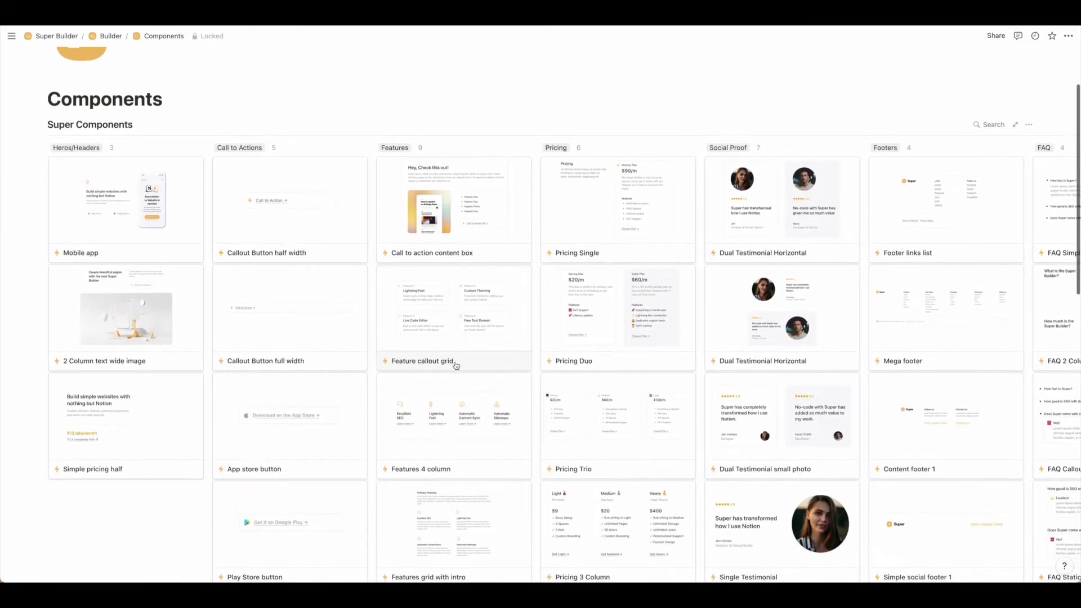
scroll(456, 366, up, 3)
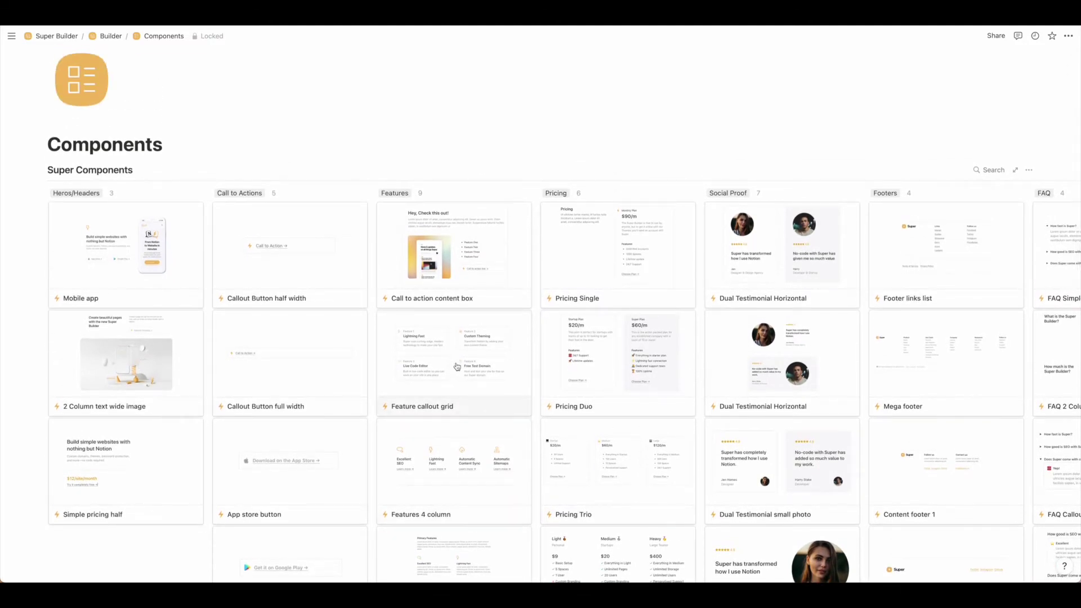
click(103, 37)
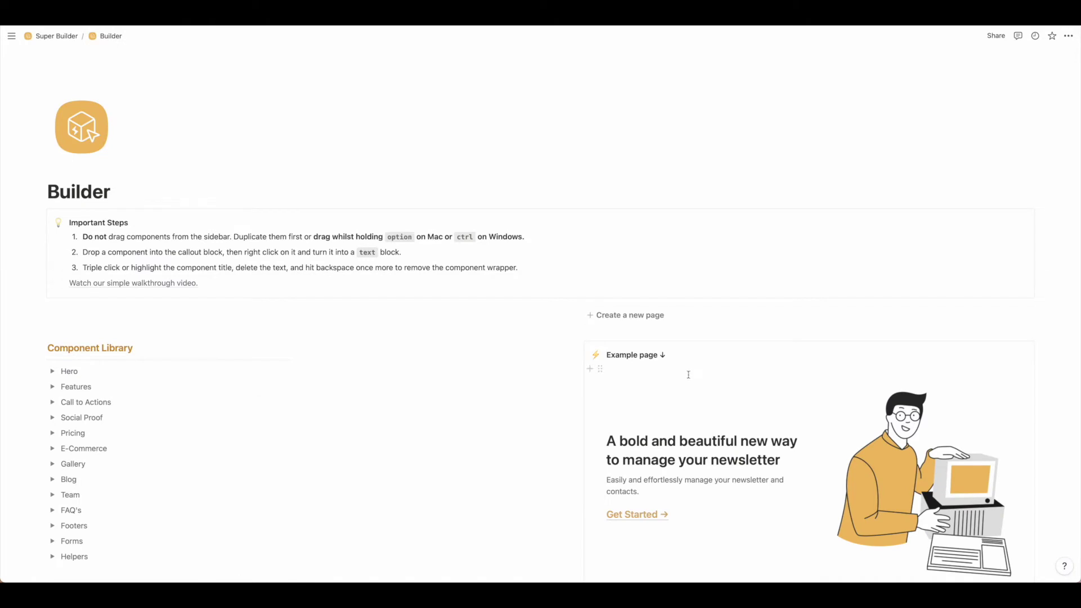
Step: Insert an empty Page callout block with '+ Create a new page' on the Builder page
scroll(688, 375, down, 3)
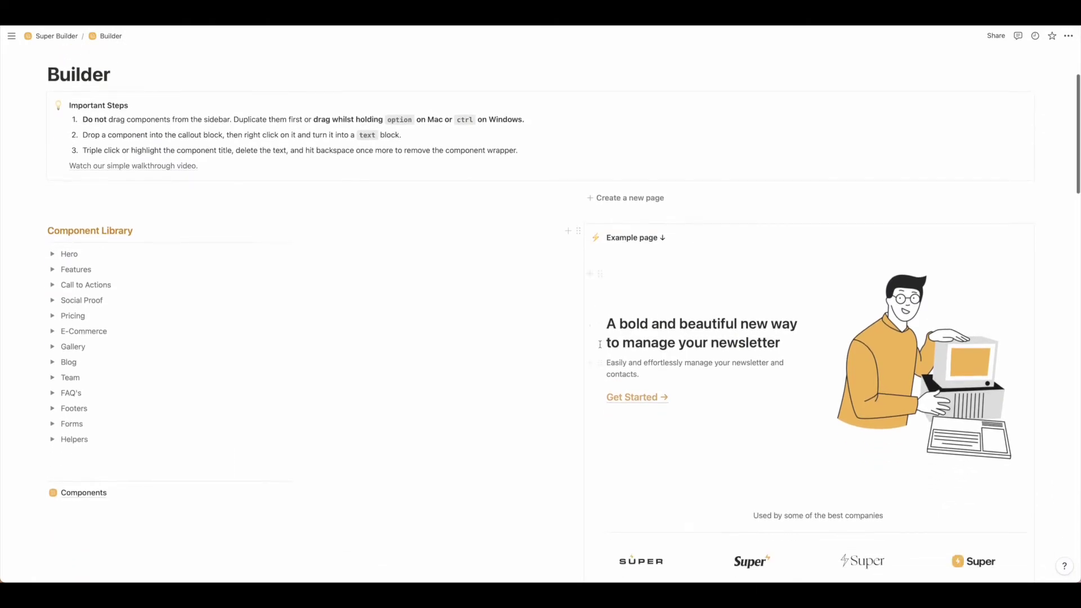
scroll(657, 236, down, 1)
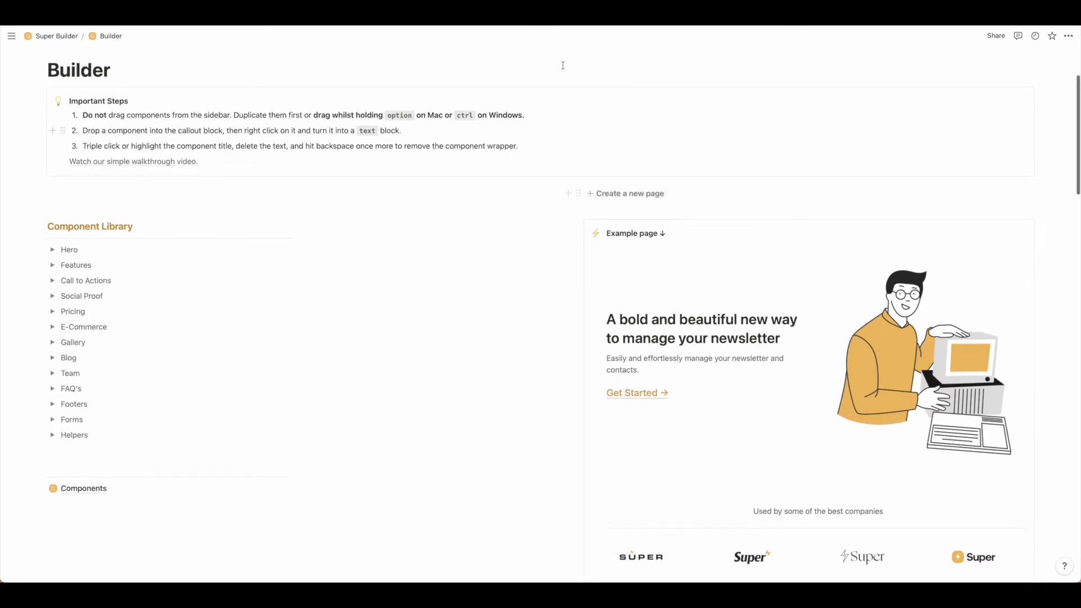
scroll(715, 143, up, 3)
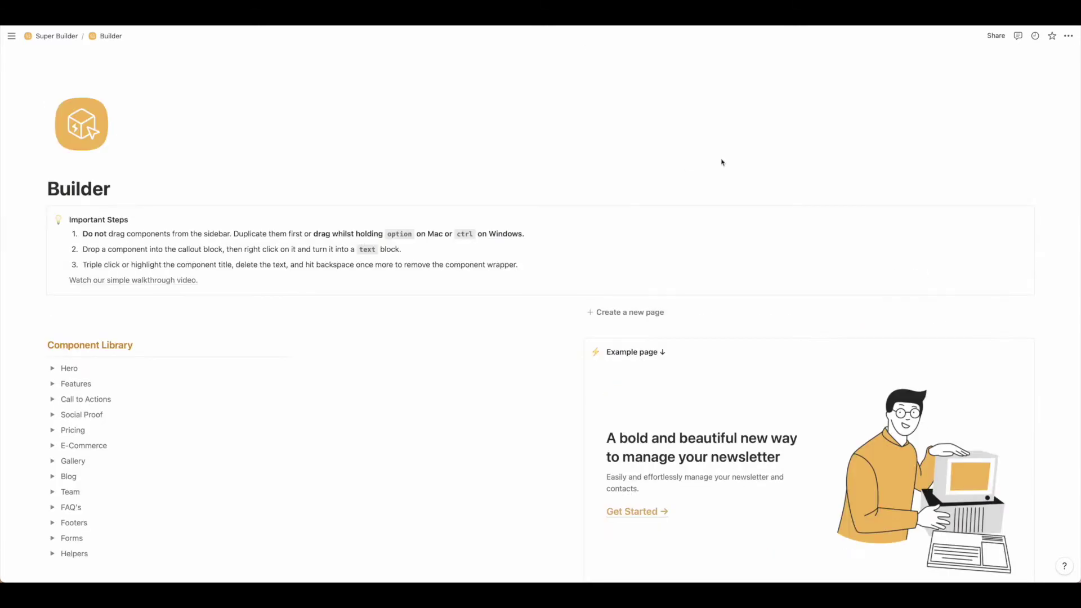
click(607, 313)
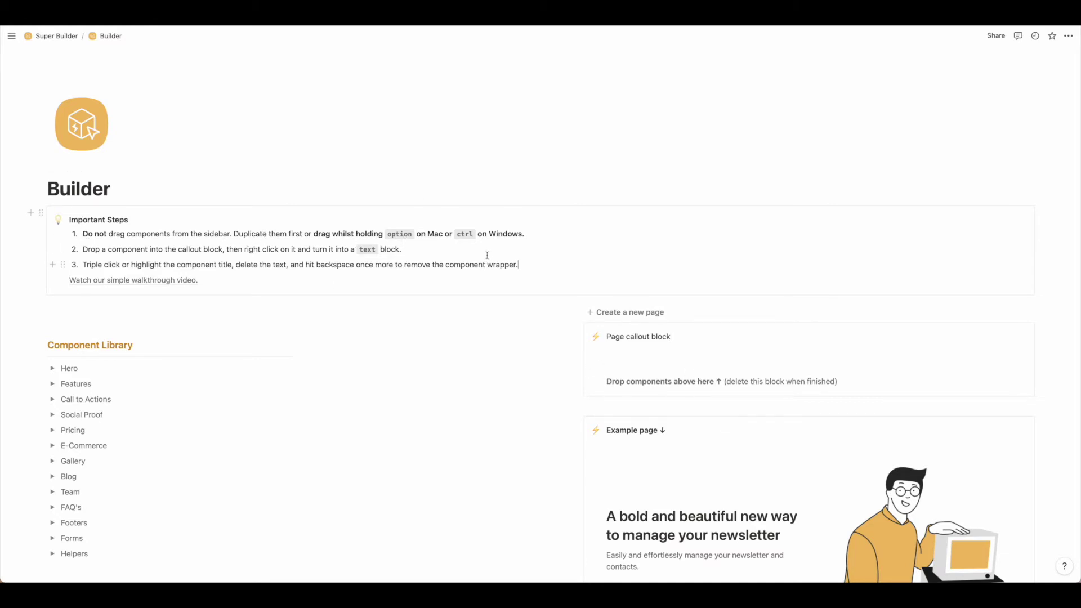
Step: Select the title text of the Page callout block holding the eight components
scroll(66, 377, down, 1)
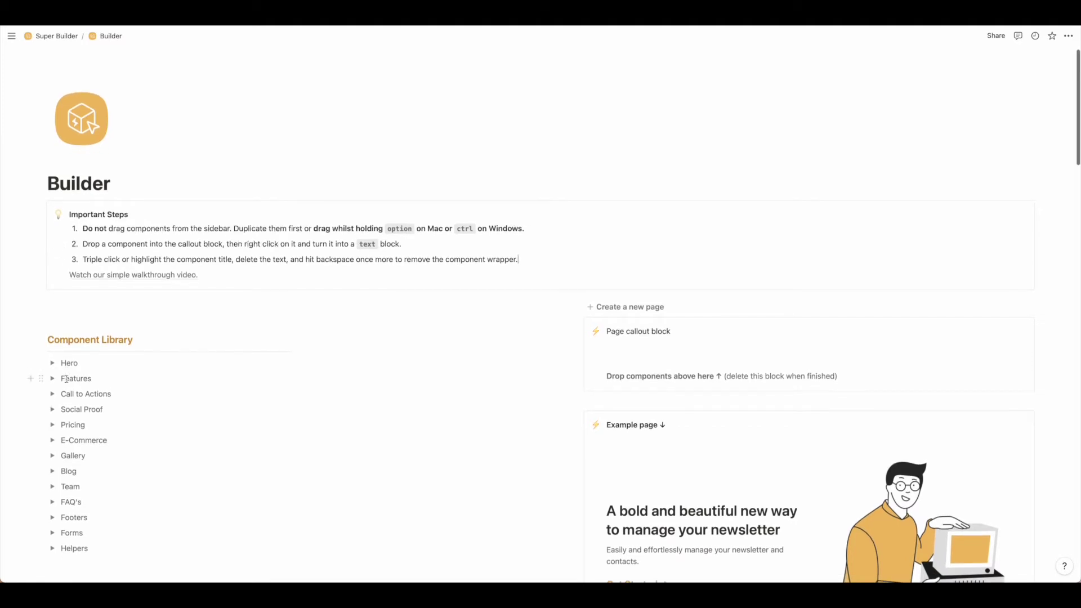
scroll(66, 379, down, 1)
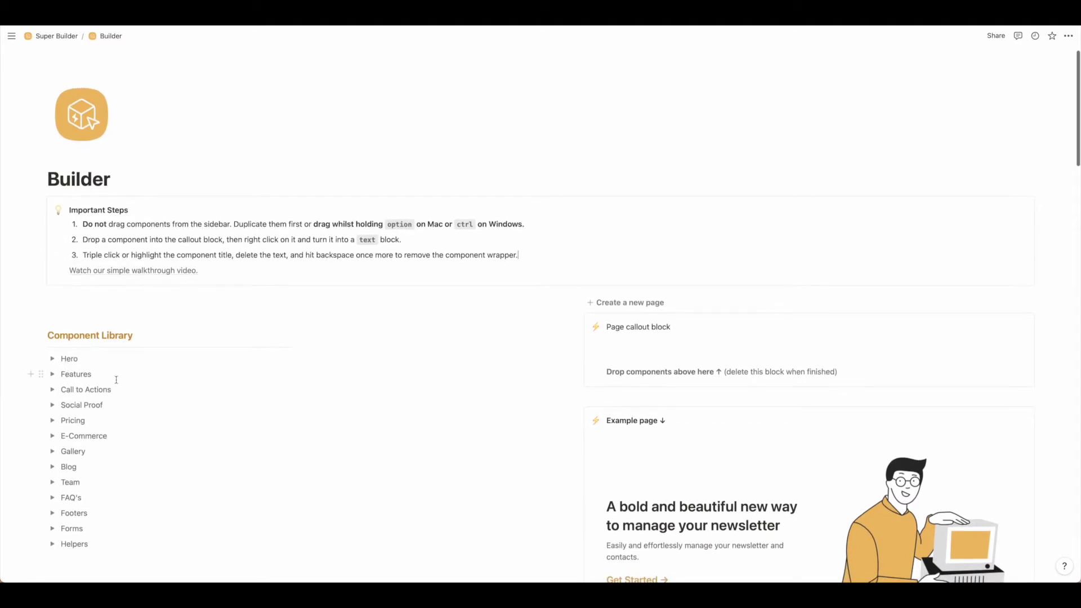
scroll(114, 375, down, 3)
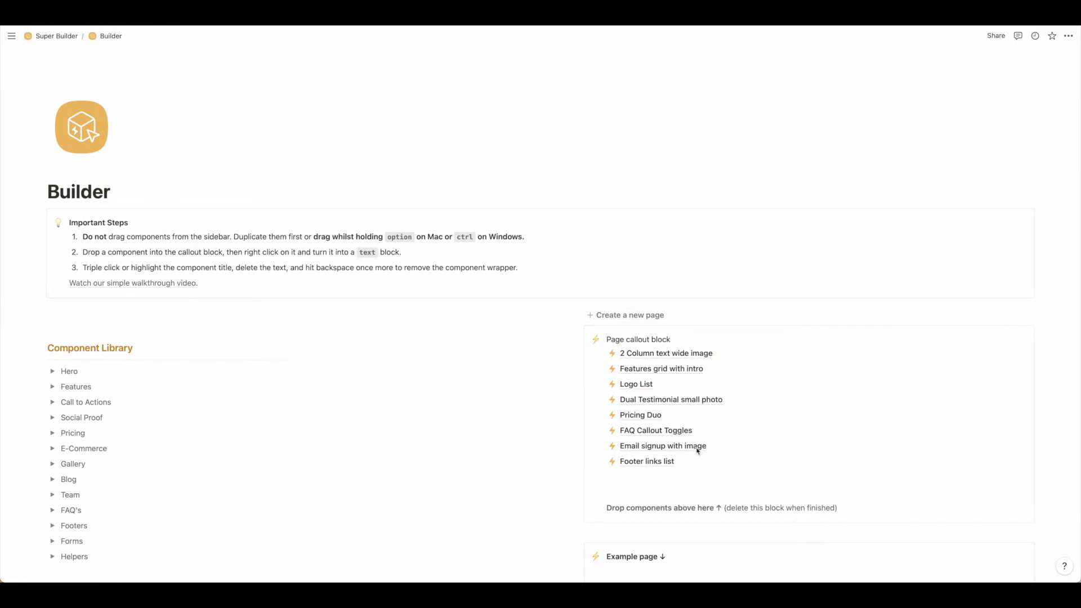
drag(680, 338, 610, 334)
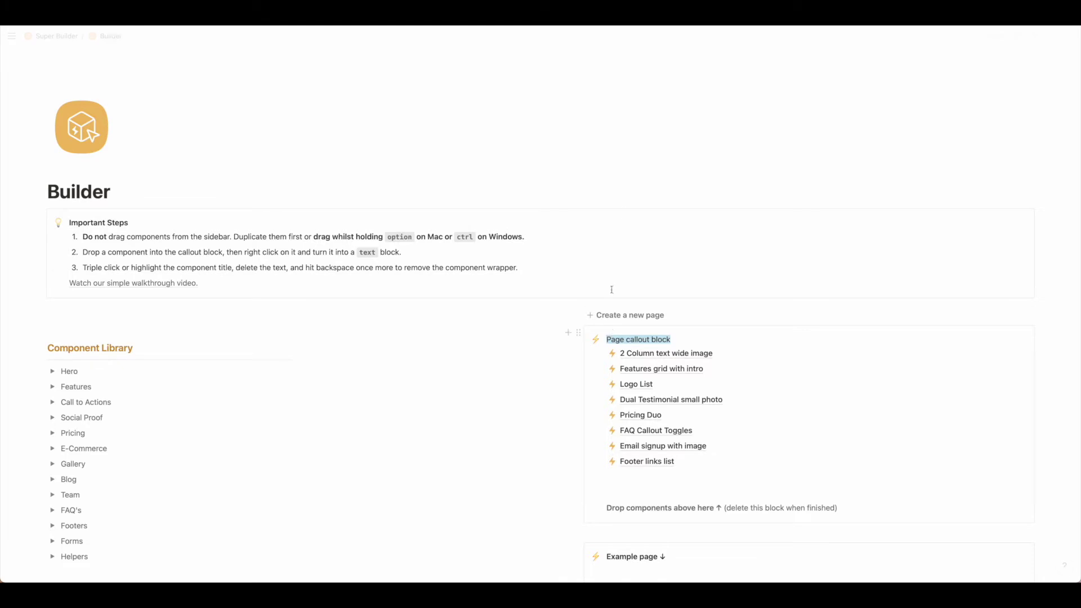
text(Builder Example Site)
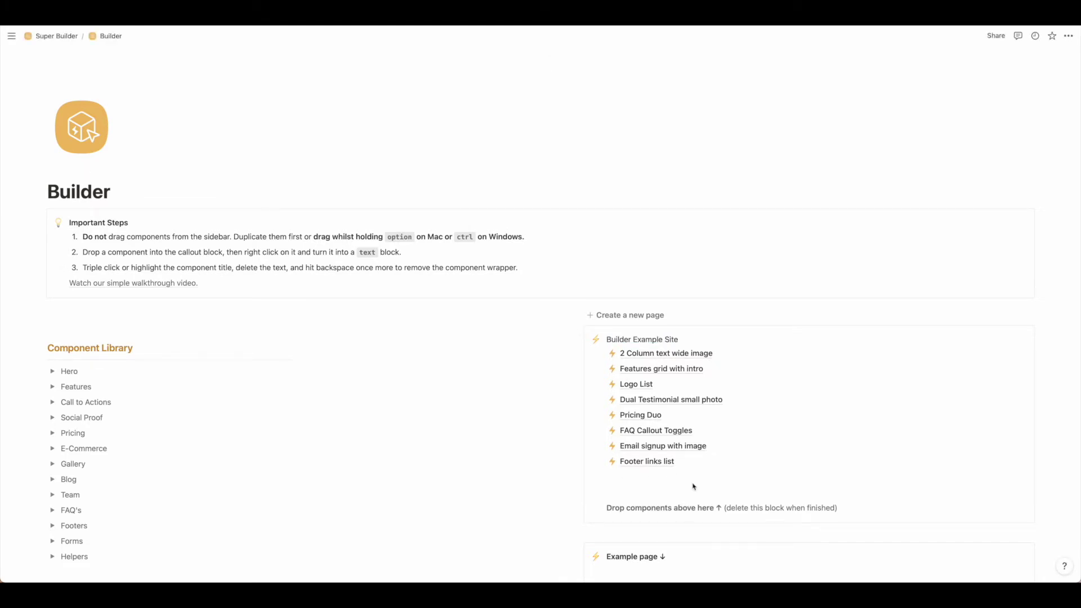
scroll(695, 468, down, 1)
drag(694, 421, 876, 269)
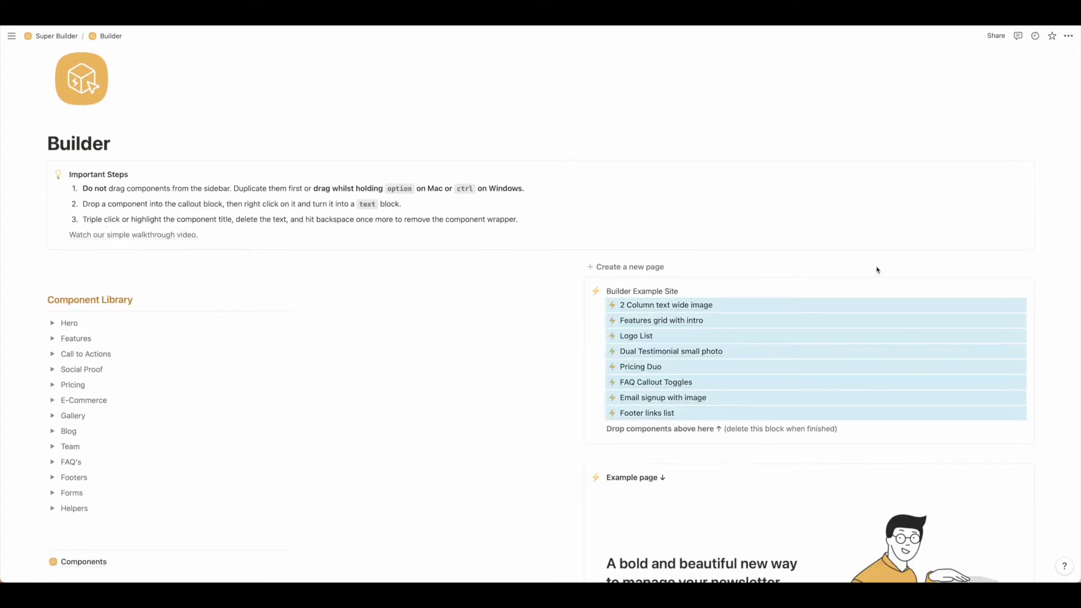
right_click(848, 307)
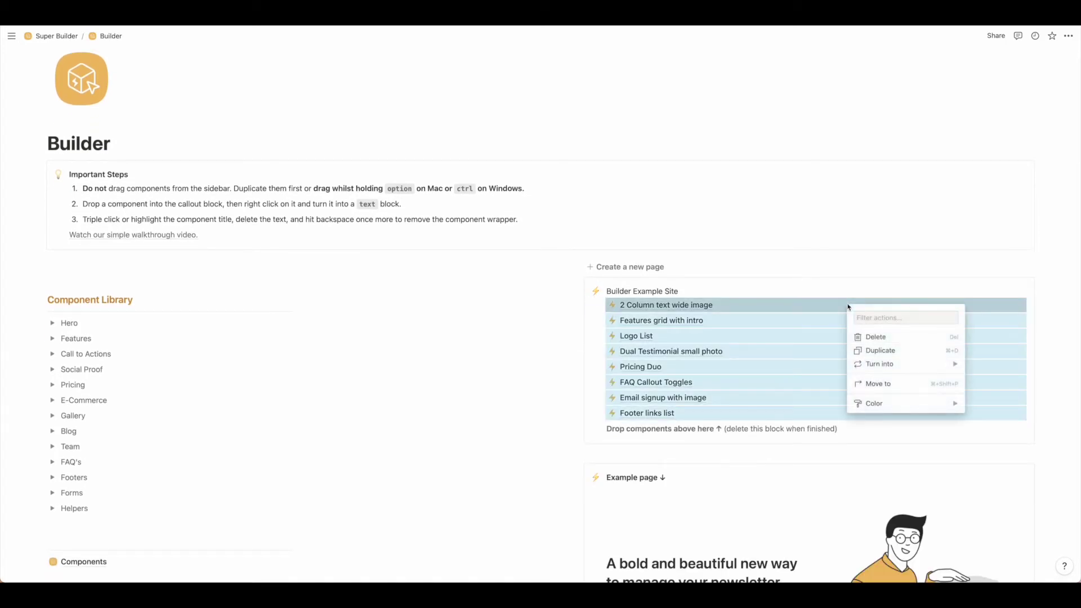
mouse_move(887, 366)
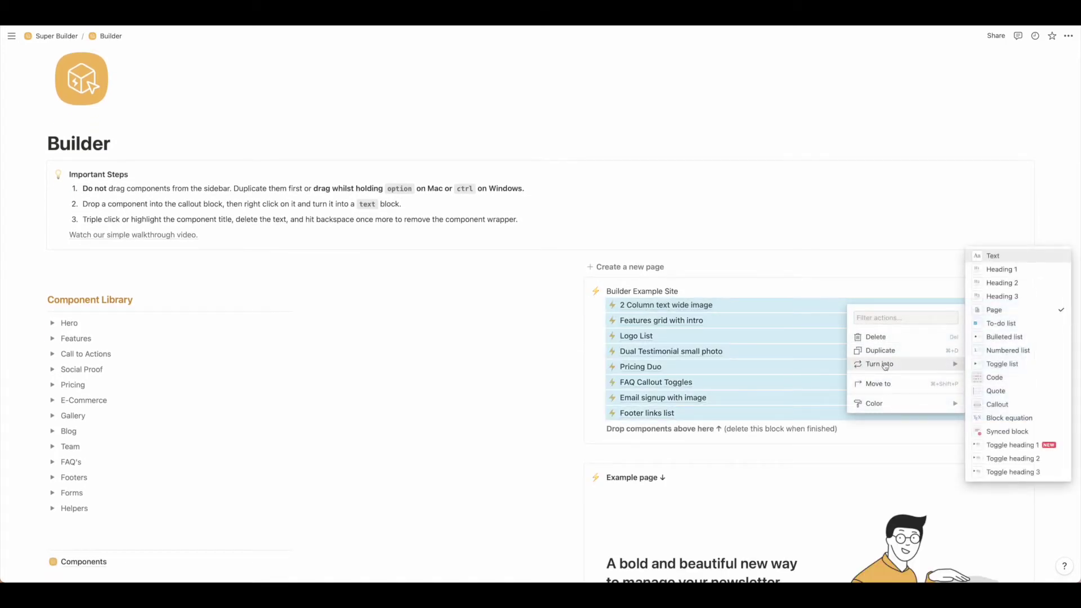
click(989, 256)
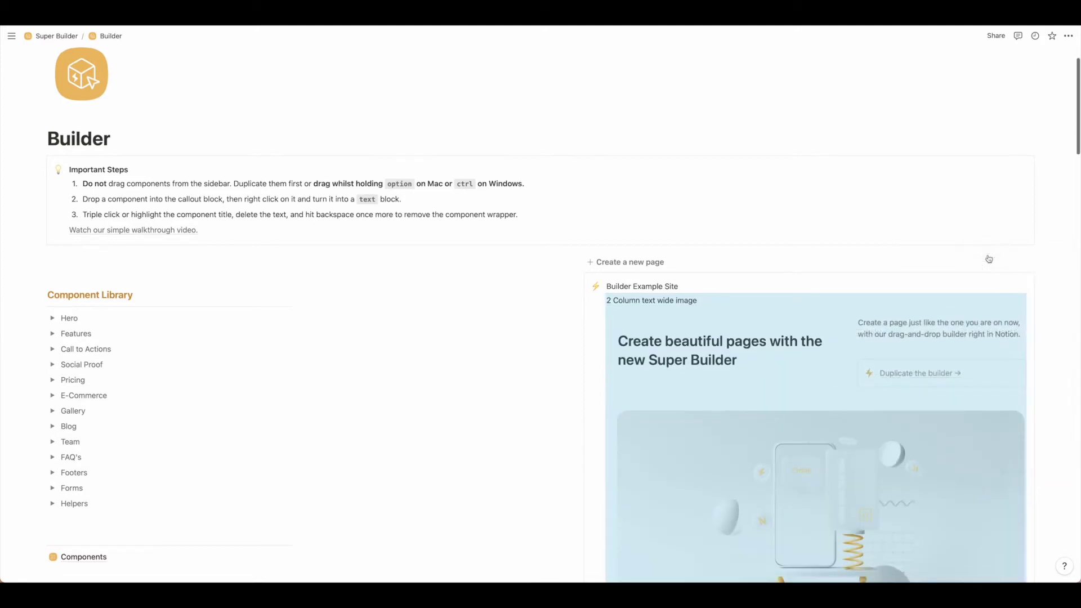
scroll(869, 364, down, 1)
scroll(869, 364, down, 5)
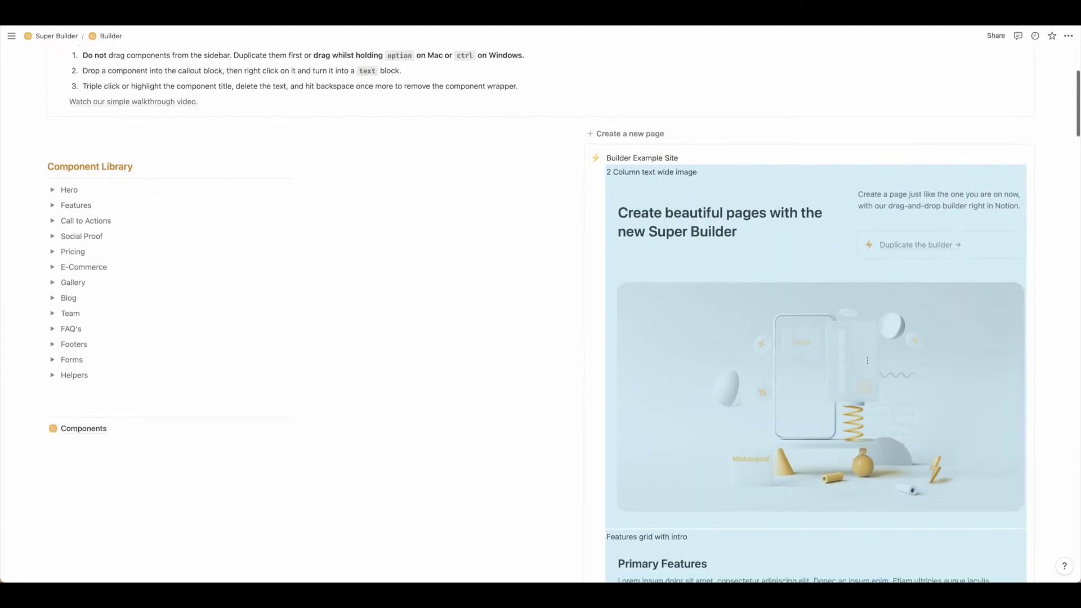
scroll(867, 361, down, 9)
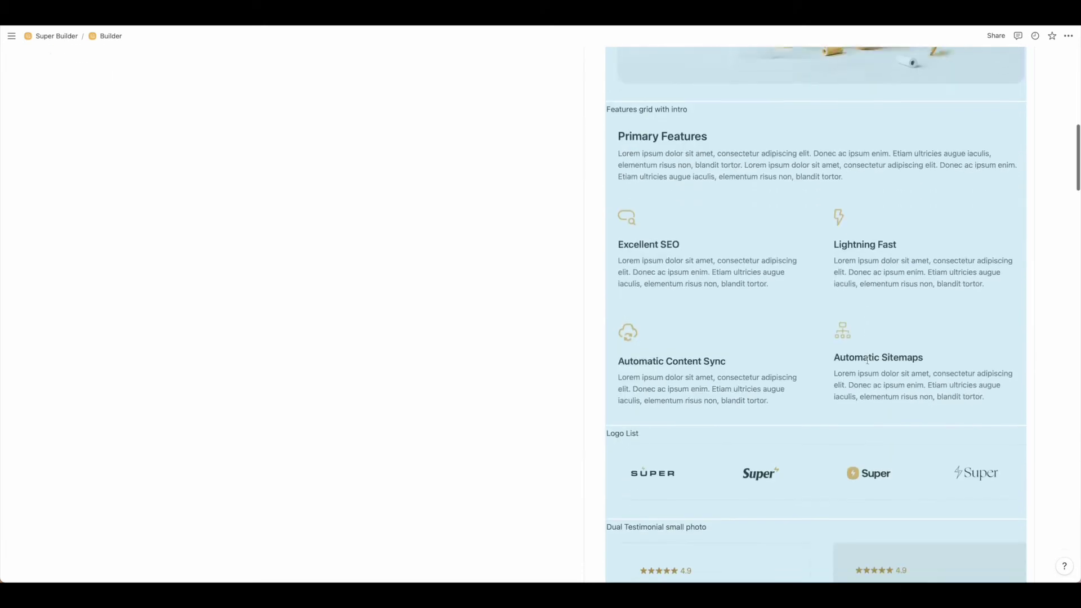
scroll(867, 360, down, 8)
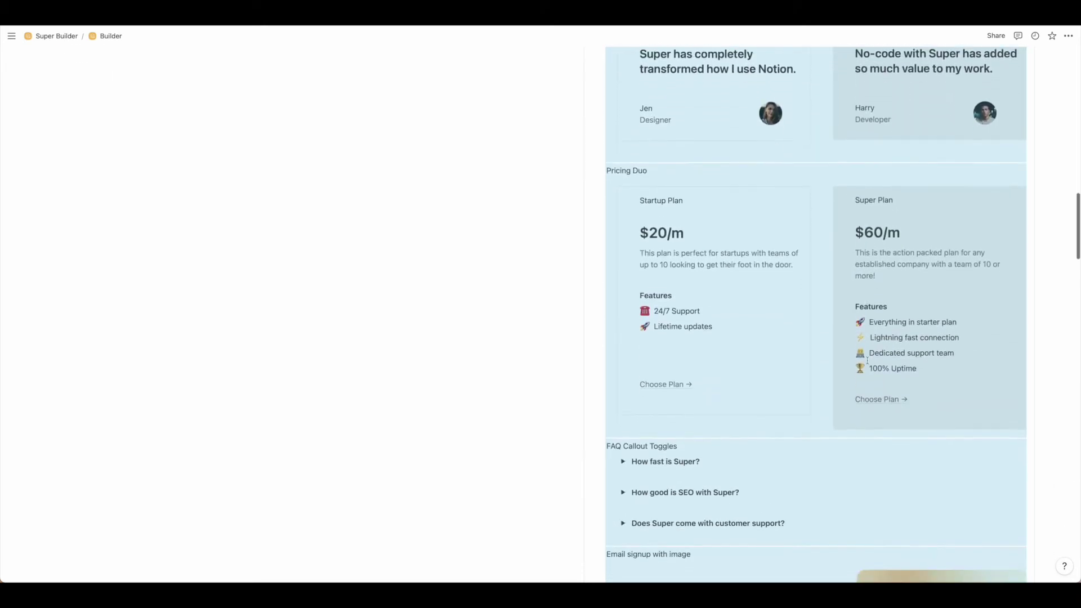
scroll(867, 360, down, 7)
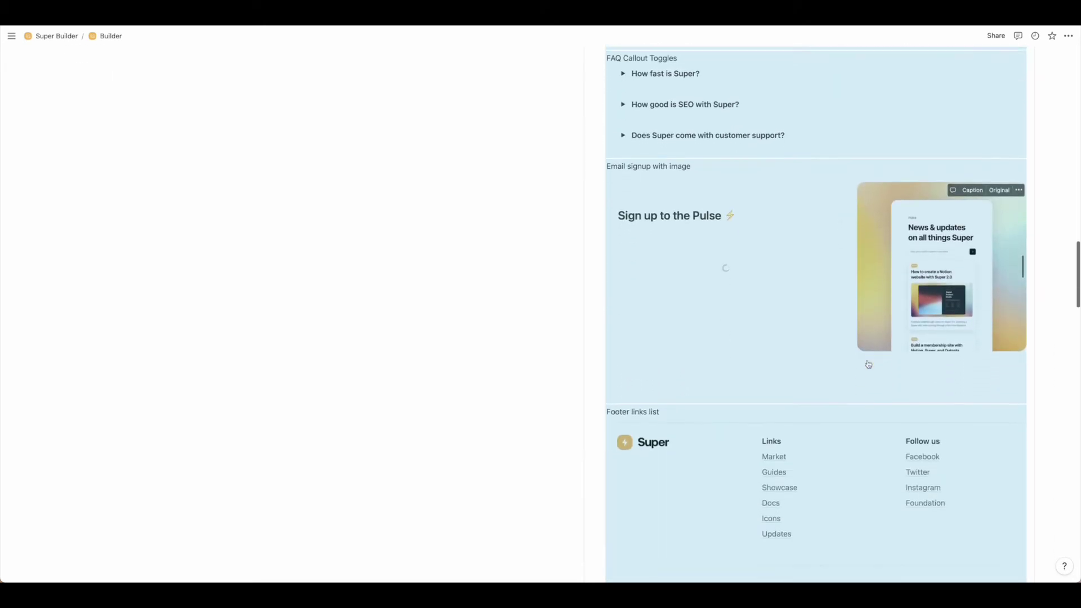
scroll(867, 360, up, 16)
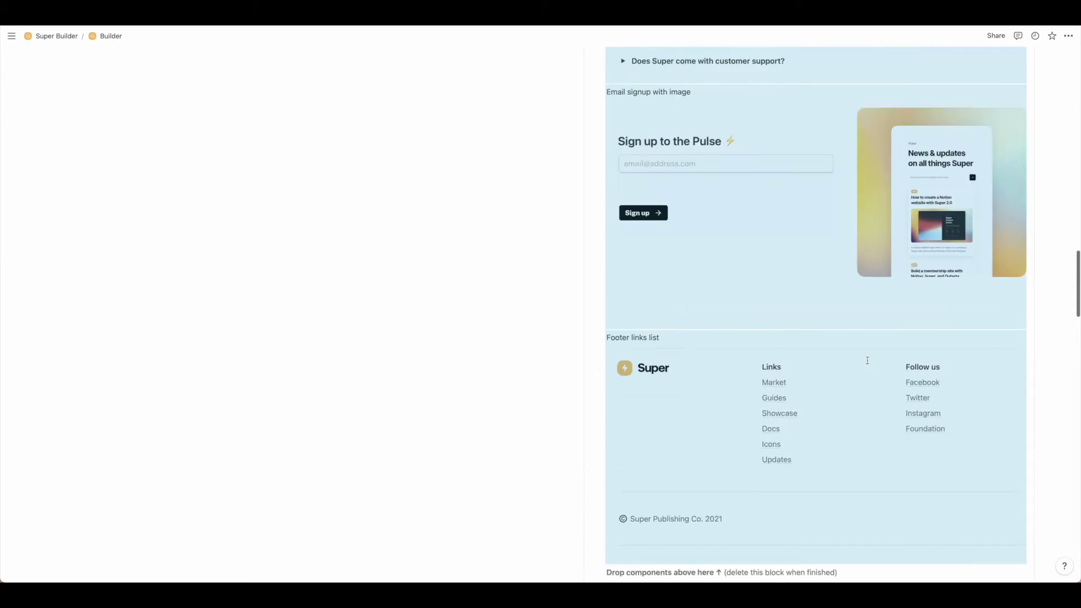
scroll(867, 360, up, 11)
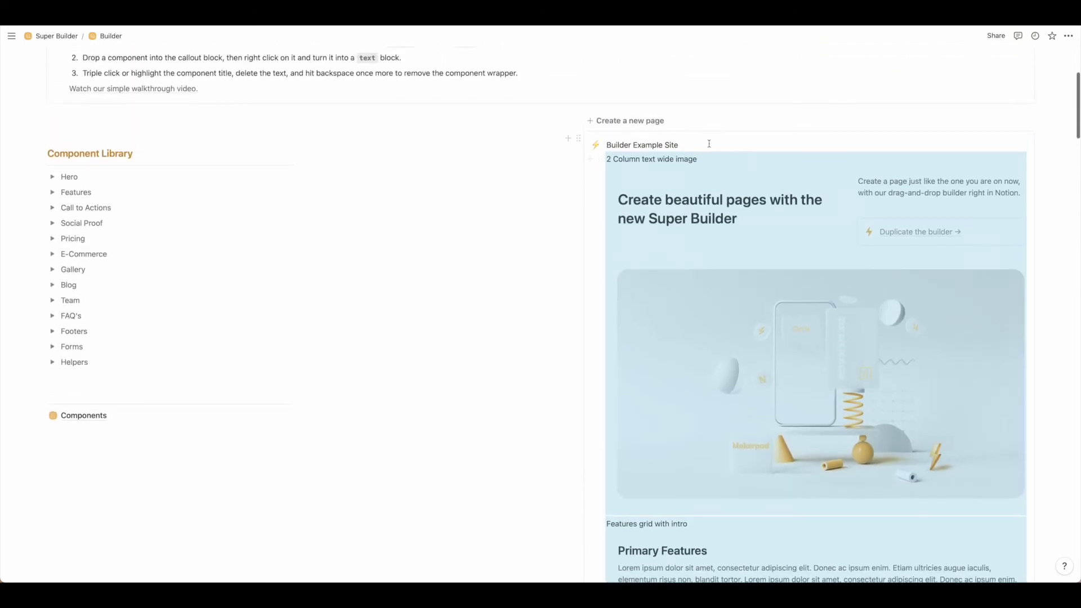
Step: Collapse the components into a compact list and move Pricing Duo below FAQ Callout Toggles
click(810, 302)
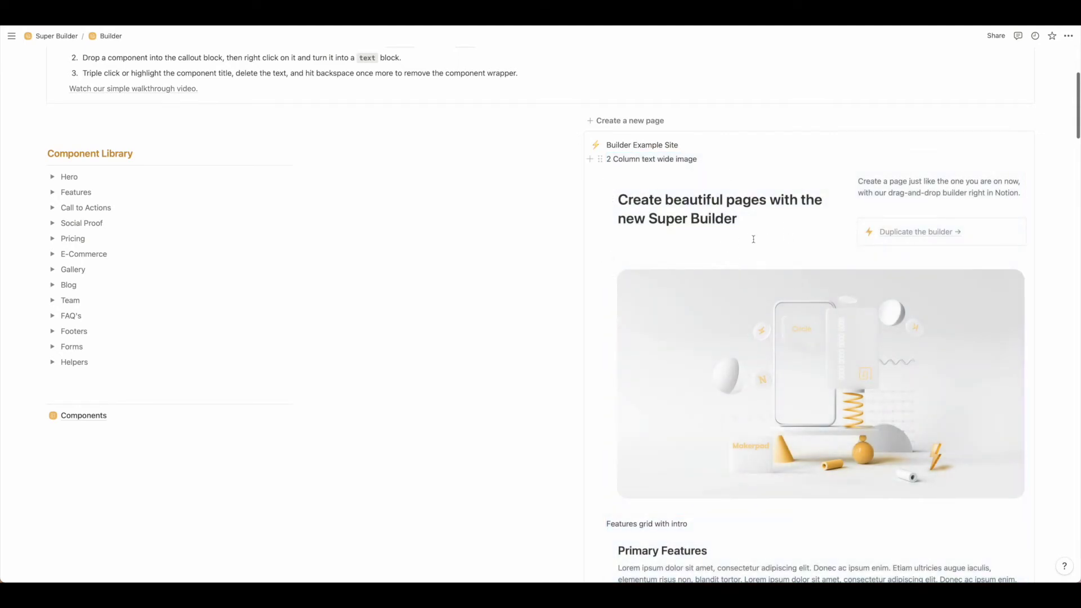
key(ctrl+a)
key(ctrl+a)
key(ctrl+Return)
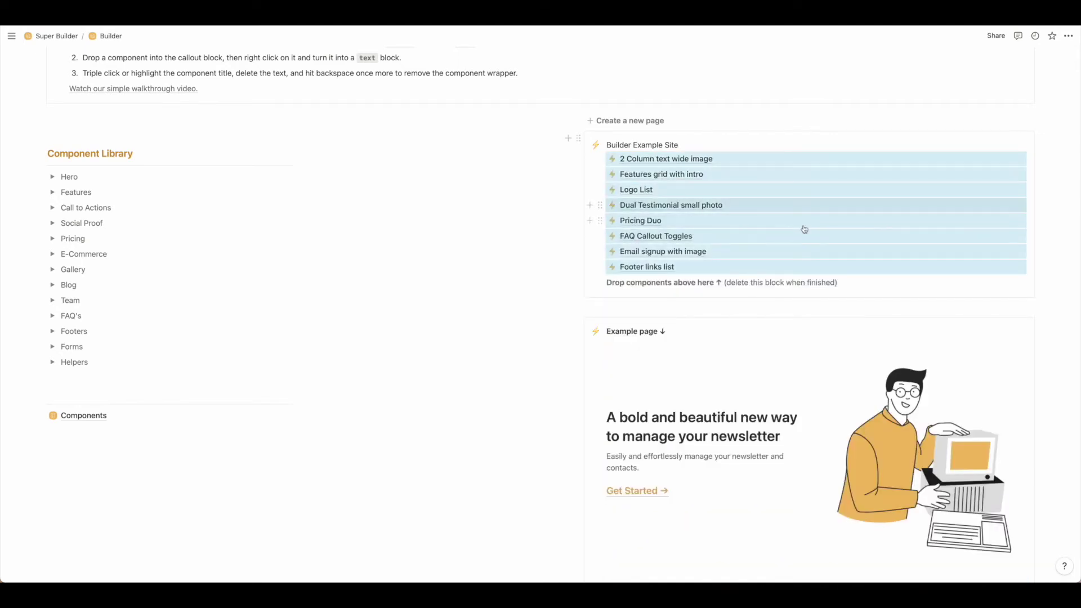
click(936, 288)
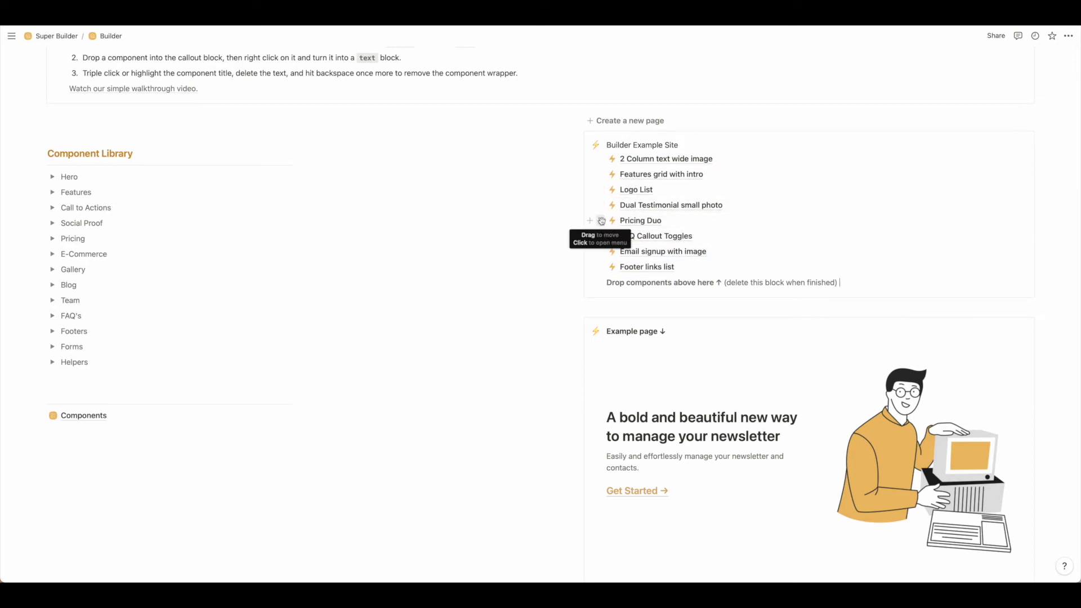
drag(601, 220, 777, 243)
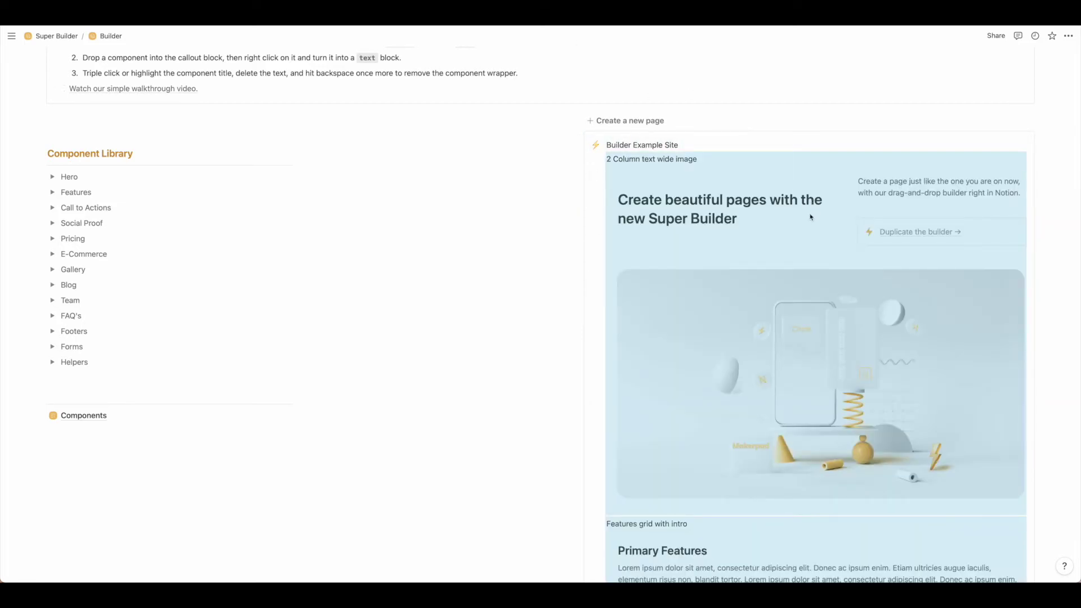
scroll(810, 217, down, 1)
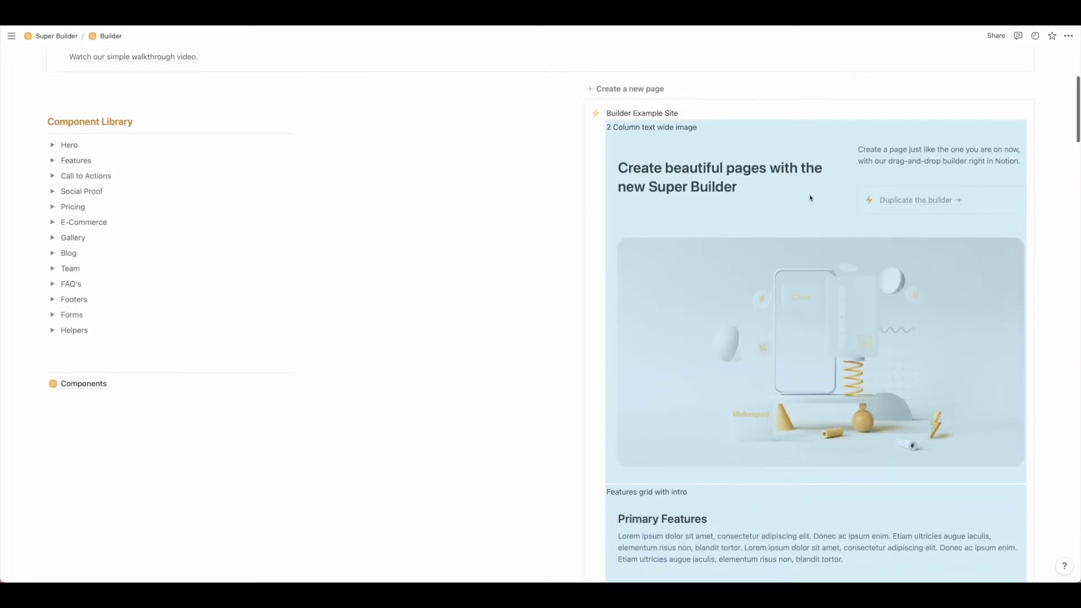
click(778, 208)
Step: Delete the '2 Column text wide image' title label from the hero component
scroll(778, 209, down, 10)
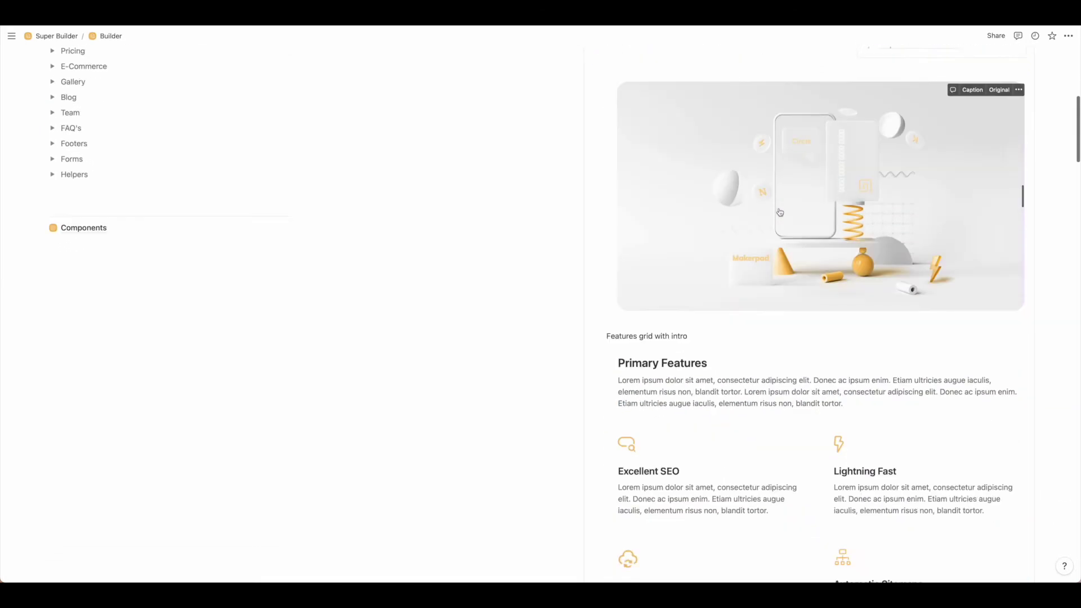
scroll(779, 209, down, 7)
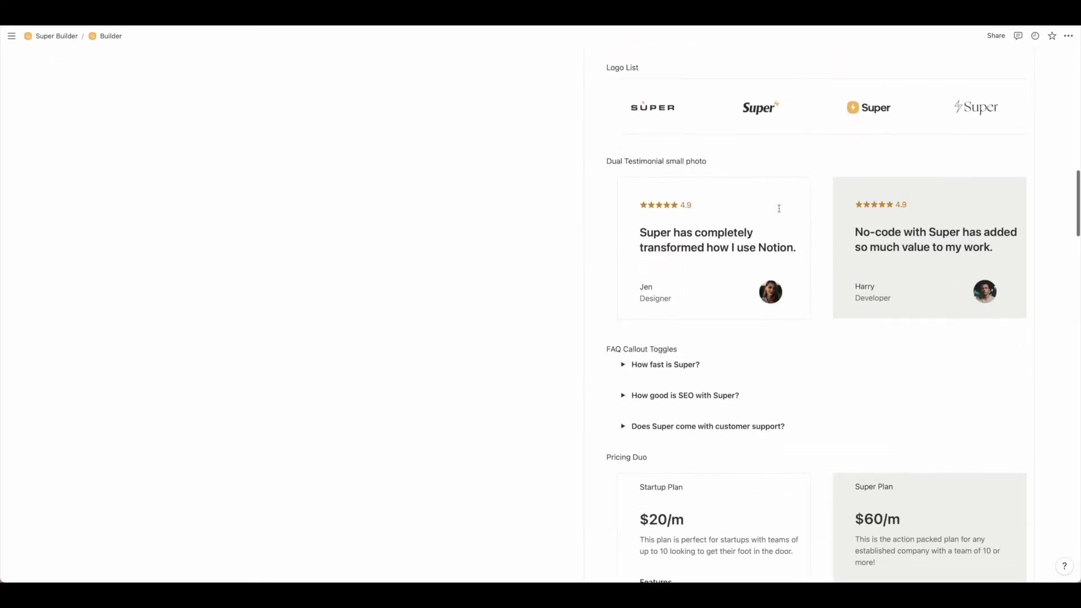
scroll(779, 208, down, 9)
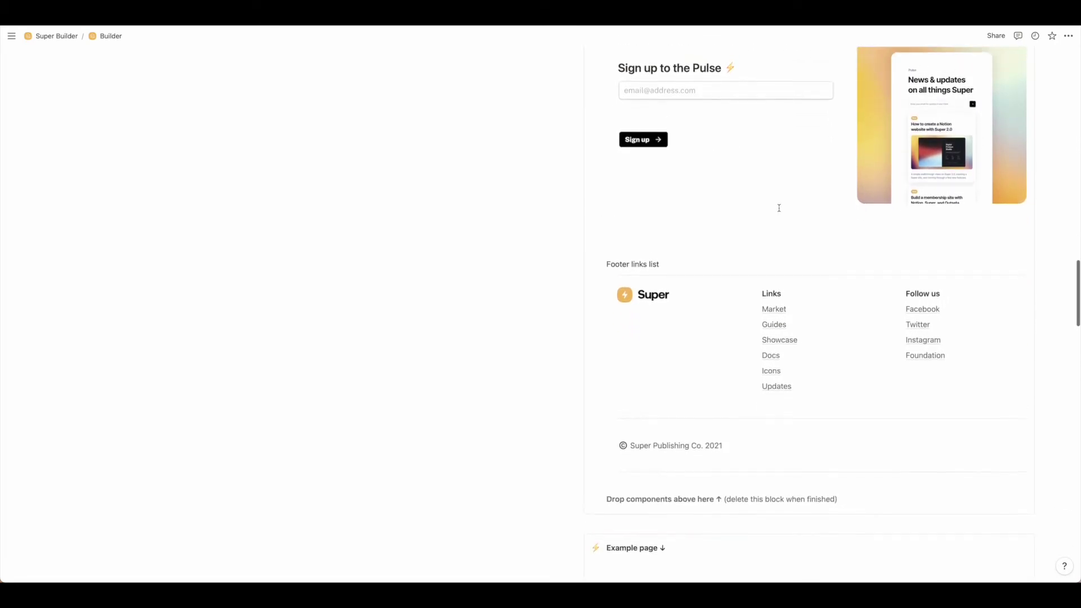
scroll(779, 208, up, 20)
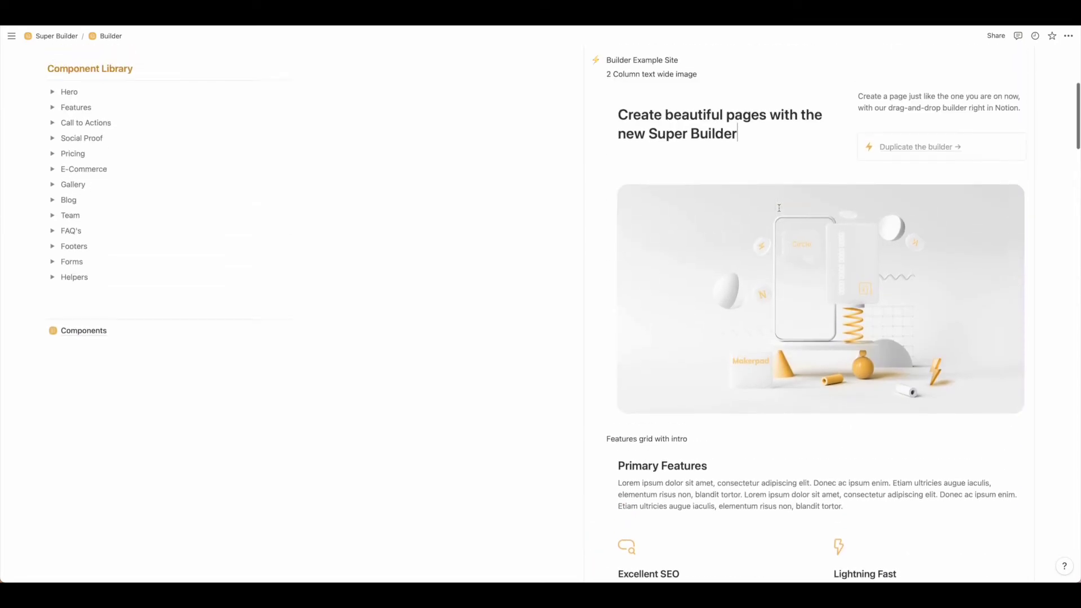
scroll(779, 208, up, 4)
triple_click(704, 283)
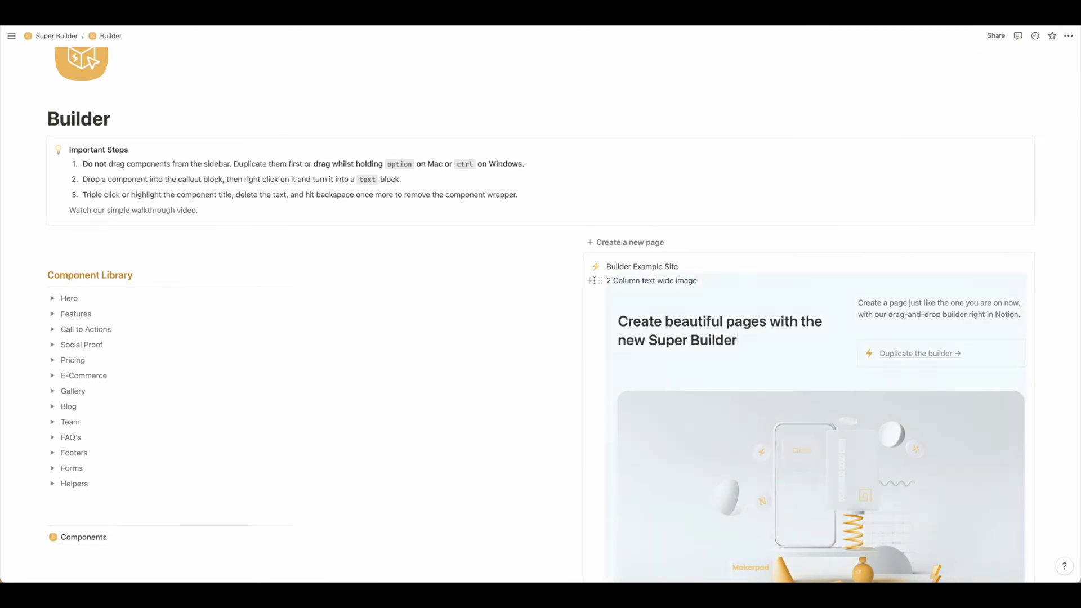
key(BackSpace)
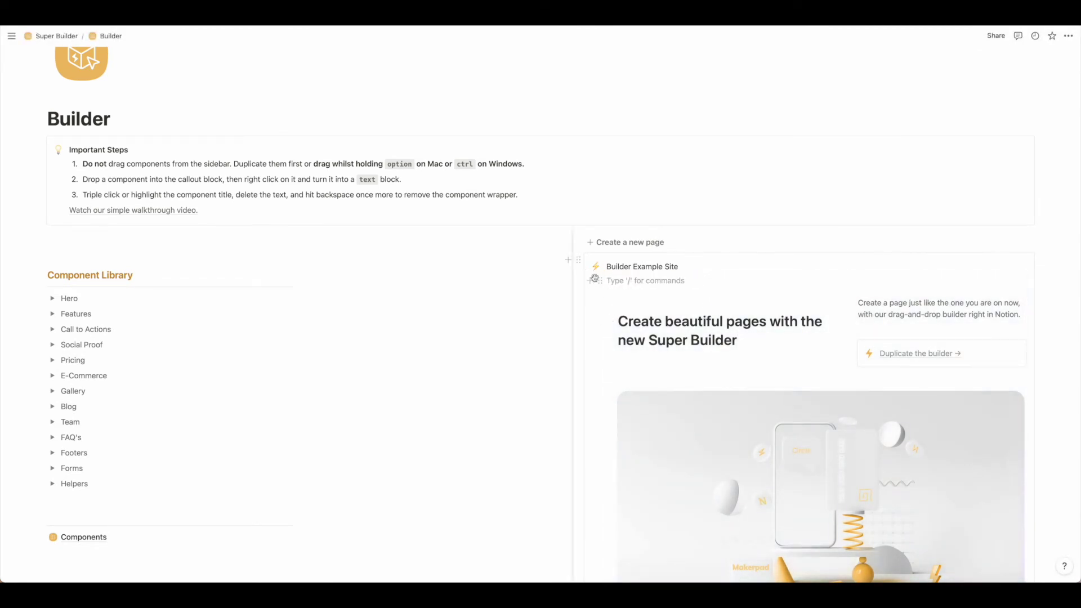
Step: Erase the 'Features grid with intro' label line
scroll(670, 285, down, 1)
scroll(709, 317, down, 5)
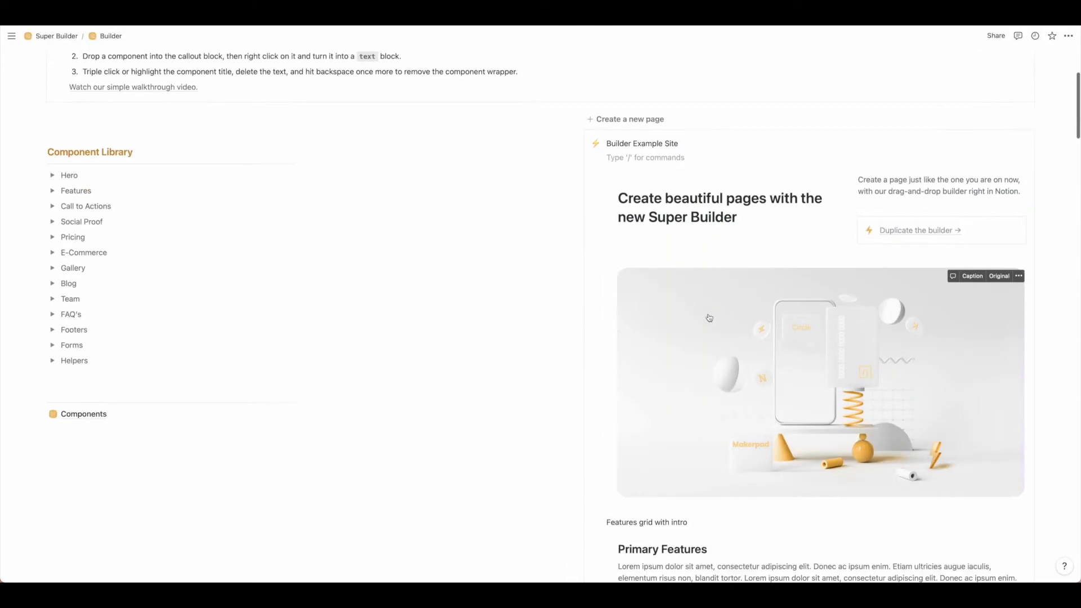
key(BackSpace)
key(BackSpace)
key(BackSpace)
key(BackSpace)
key(BackSpace)
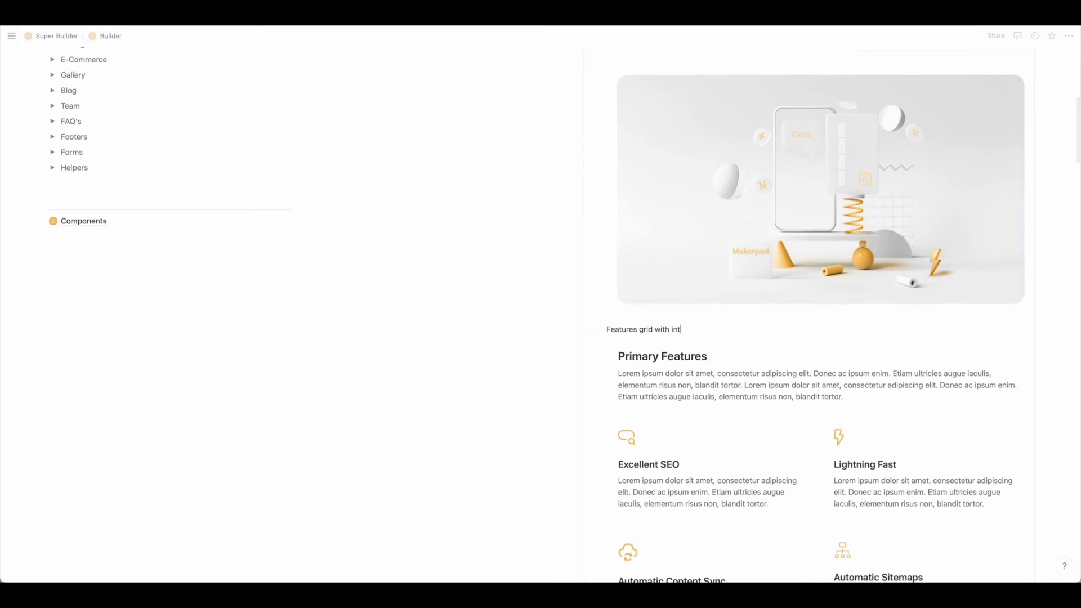
key(BackSpace)
key(BackSpace)
key(BackSpace)
key(BackSpace)
key(BackSpace)
key(BackSpace)
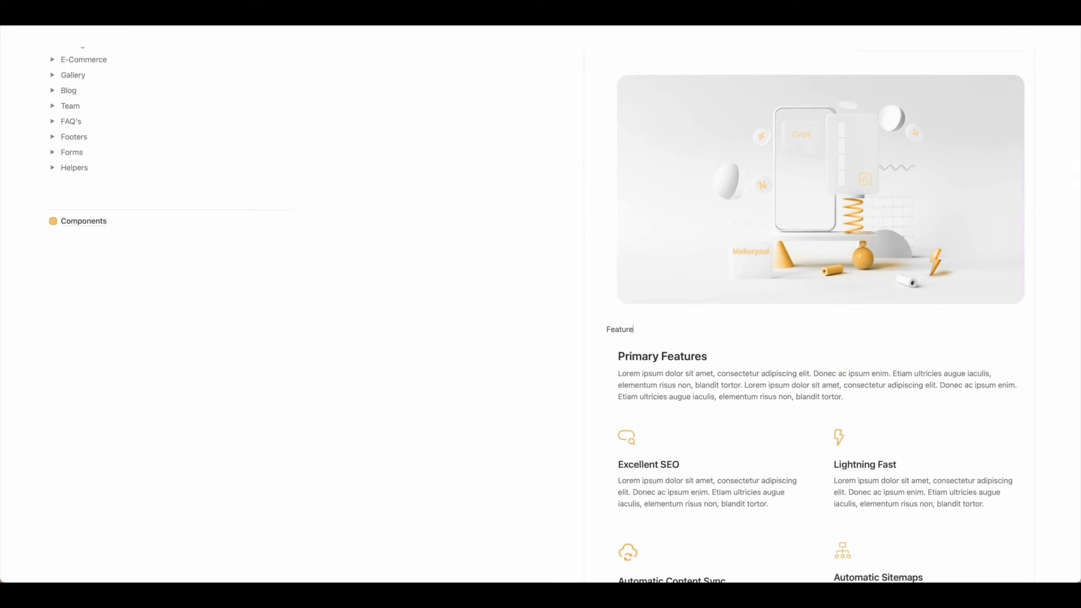
key(BackSpace)
key(BackSpace)
key(BackSpace)
Step: Delete the 'Drop components above here' block and the leftover empty block
scroll(620, 248, down, 15)
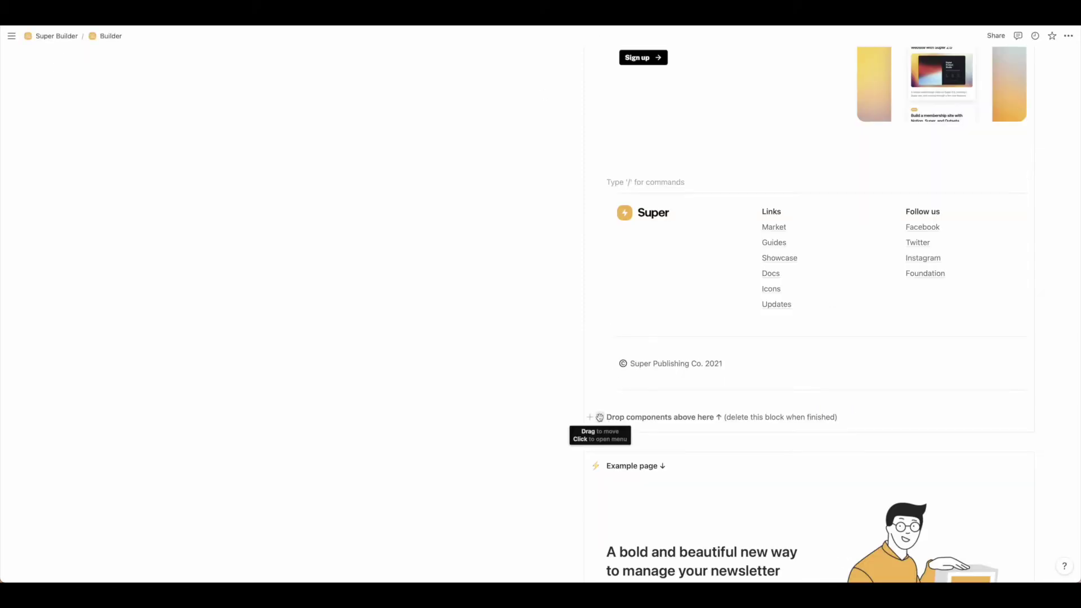
click(601, 418)
click(495, 359)
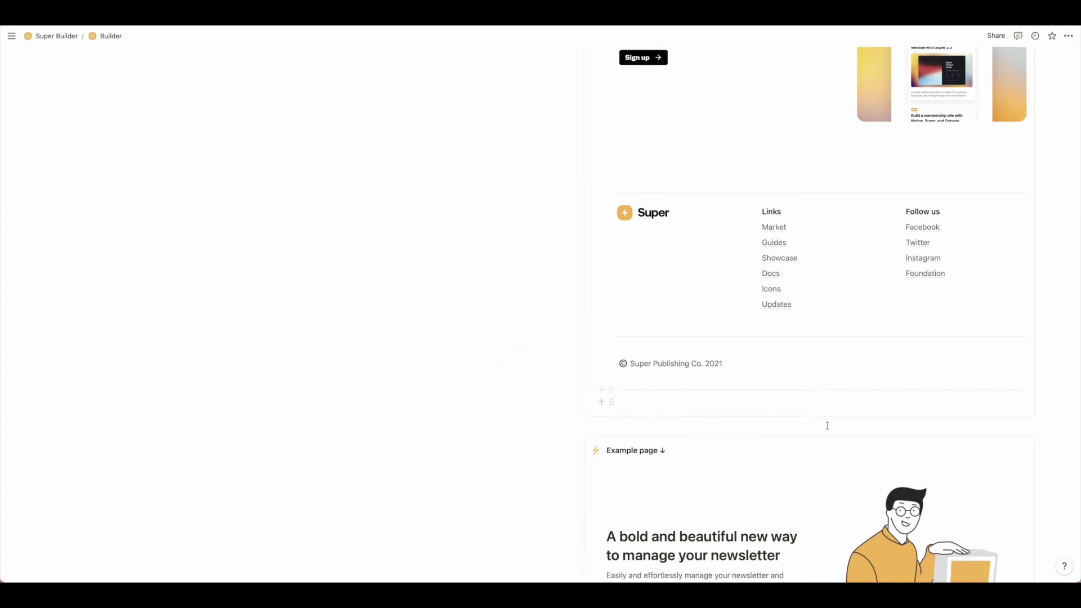
click(611, 402)
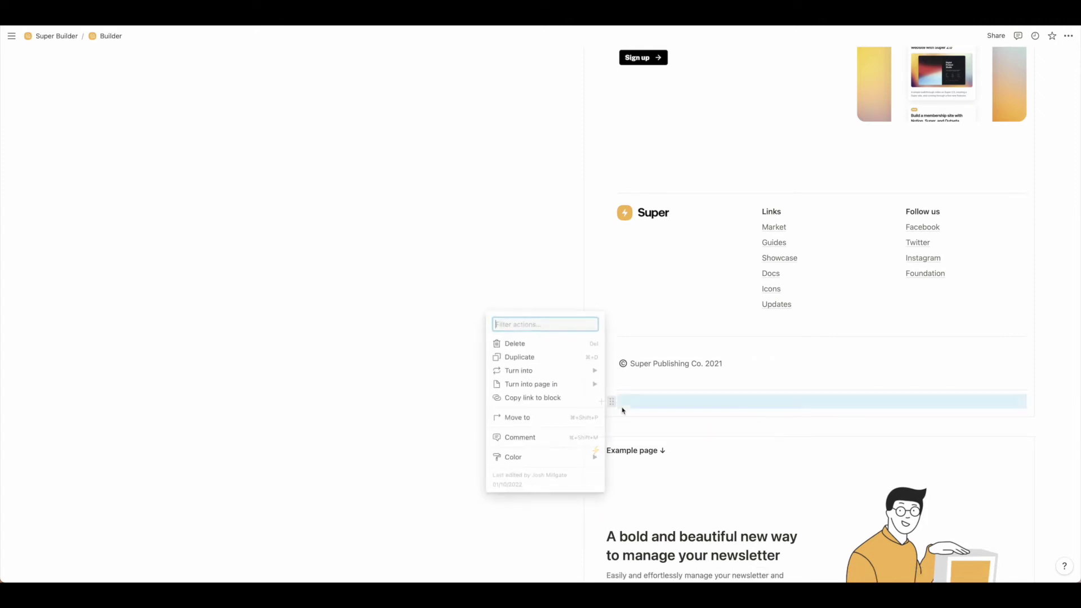
click(527, 345)
scroll(749, 410, up, 15)
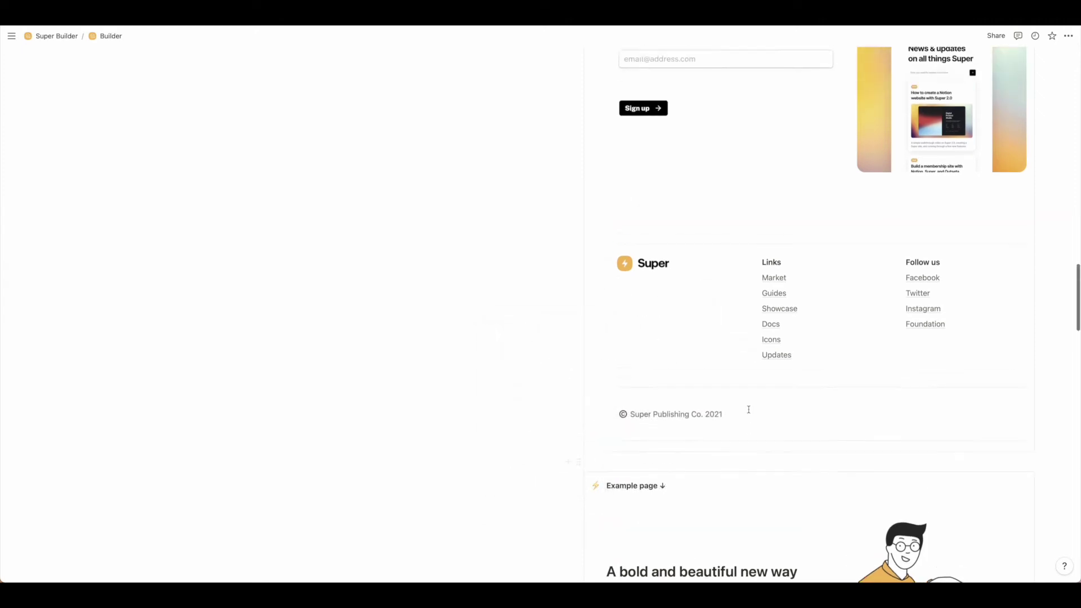
scroll(749, 410, up, 12)
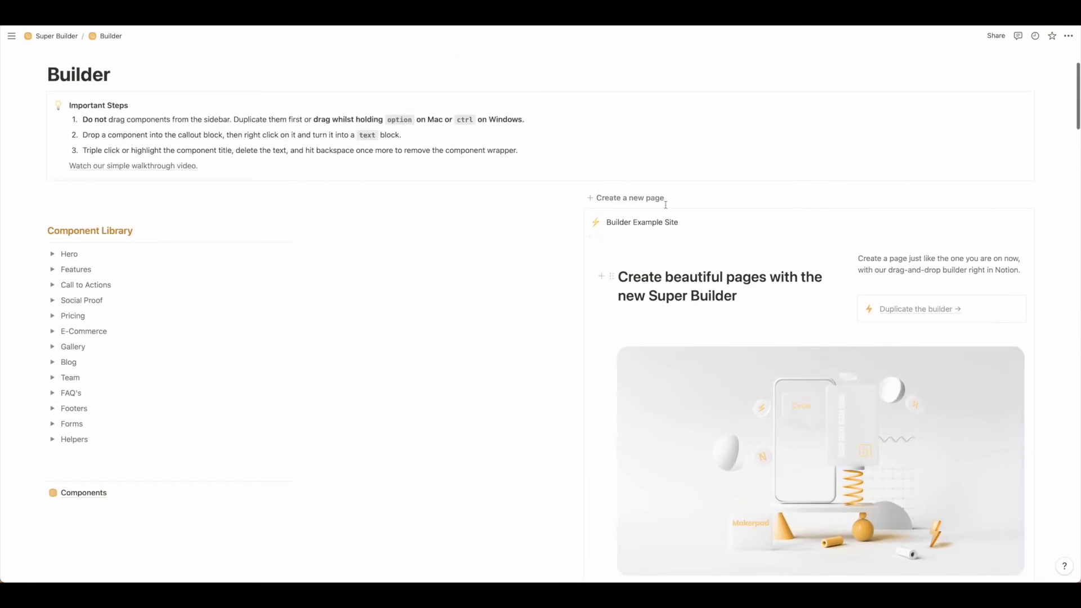
Step: Turn the Builder Example Site callout into a standalone page and open it
scroll(584, 338, up, 2)
drag(571, 332, 584, 338)
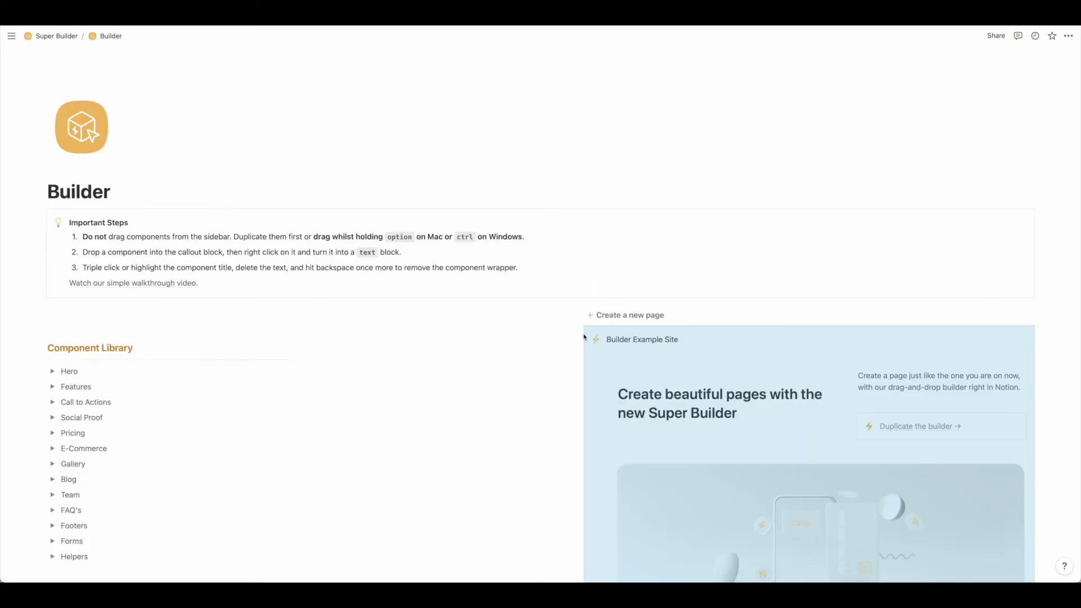
click(727, 392)
scroll(727, 391, down, 3)
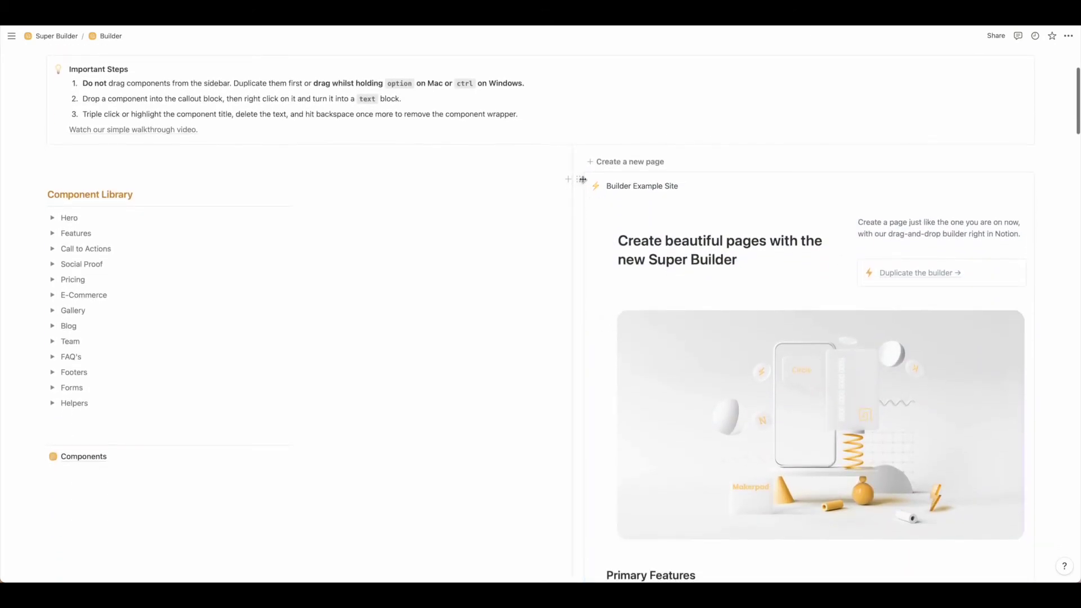
click(580, 179)
mouse_move(541, 168)
mouse_move(541, 148)
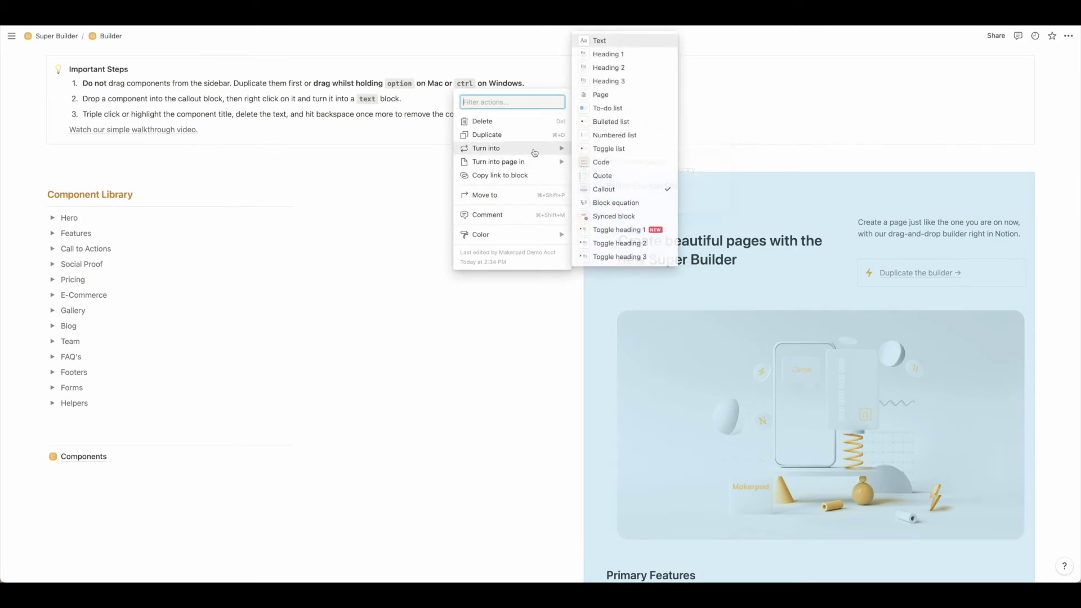
click(600, 94)
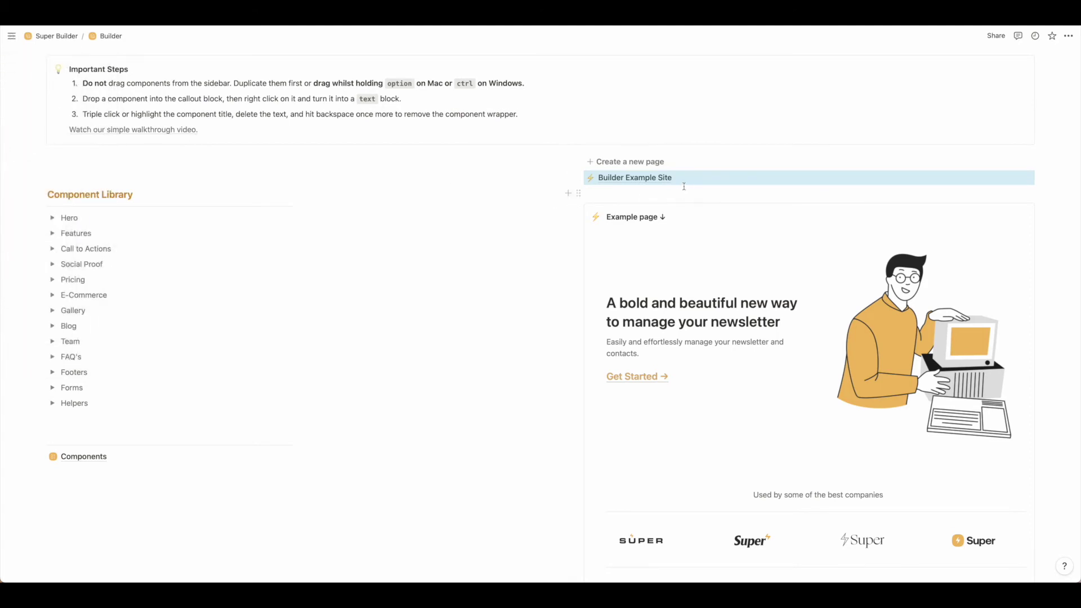
scroll(690, 189, down, 1)
key(Return)
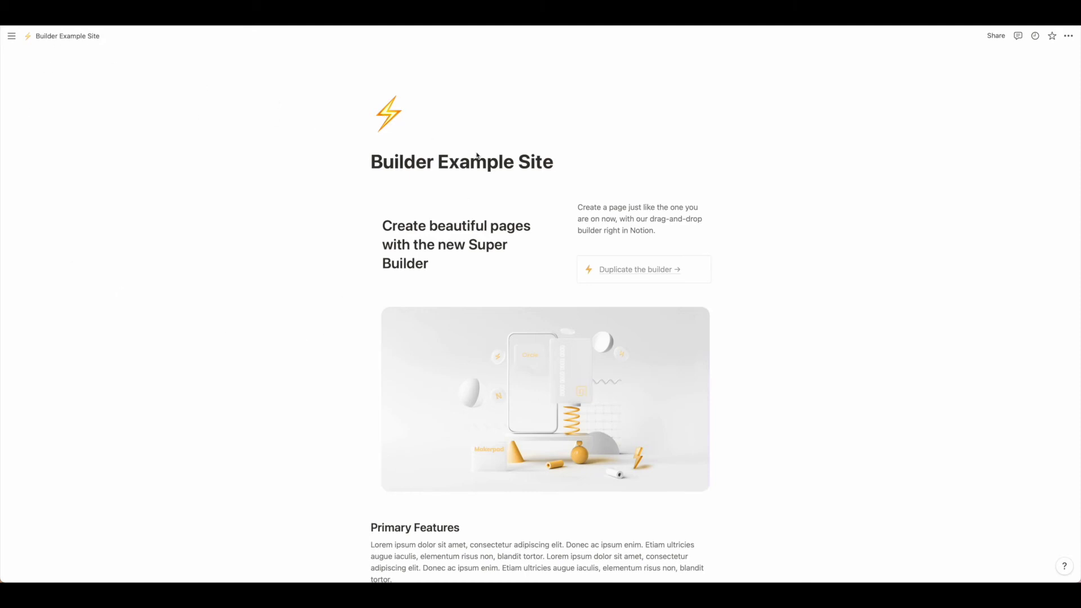
scroll(506, 201, down, 2)
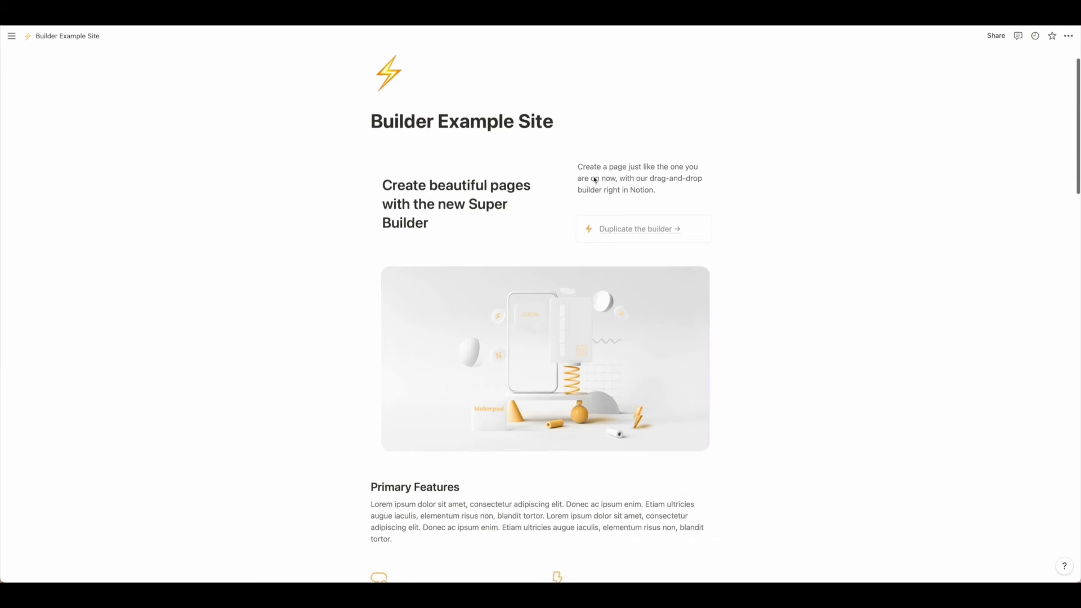
scroll(593, 180, down, 5)
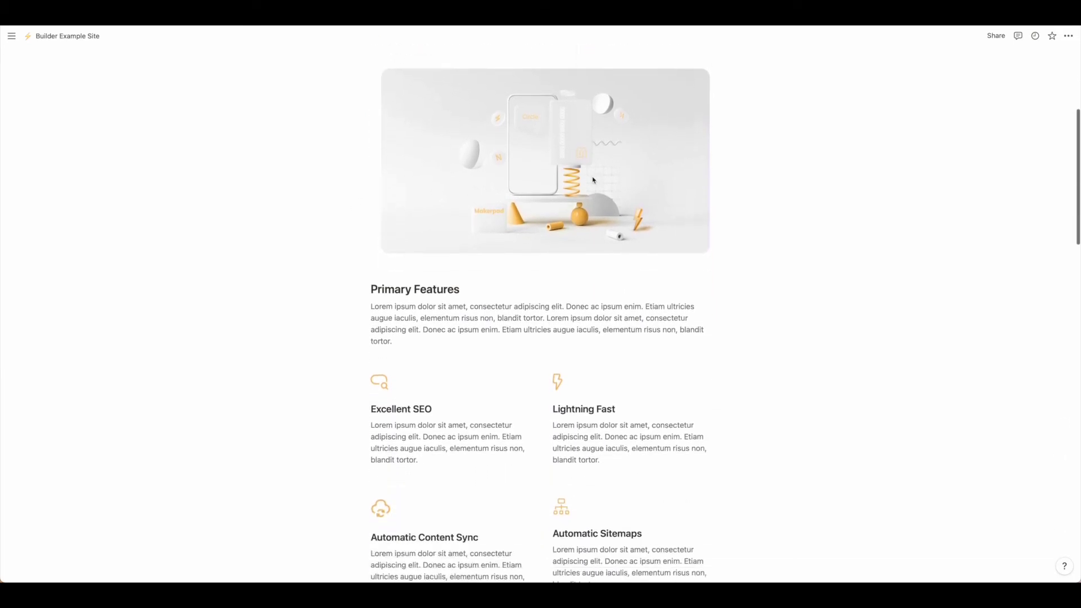
scroll(593, 181, down, 4)
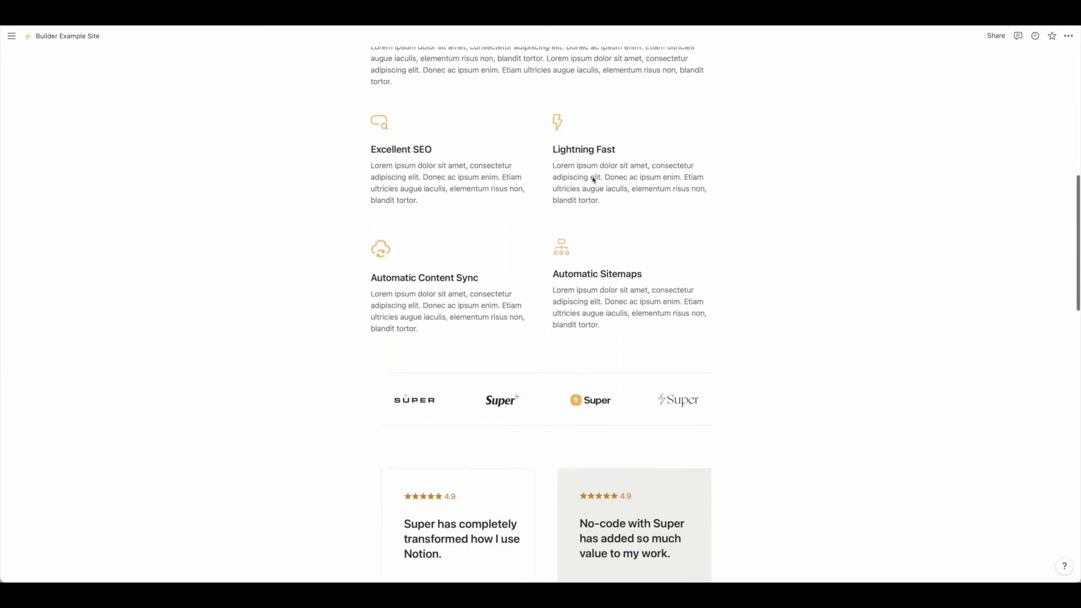
scroll(593, 180, down, 7)
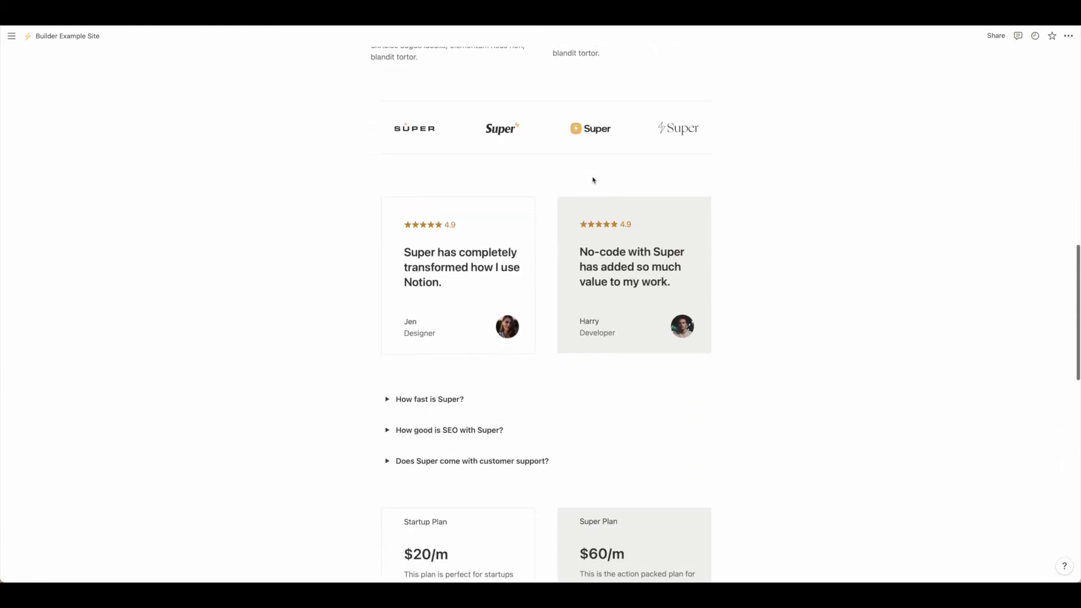
scroll(592, 180, down, 1)
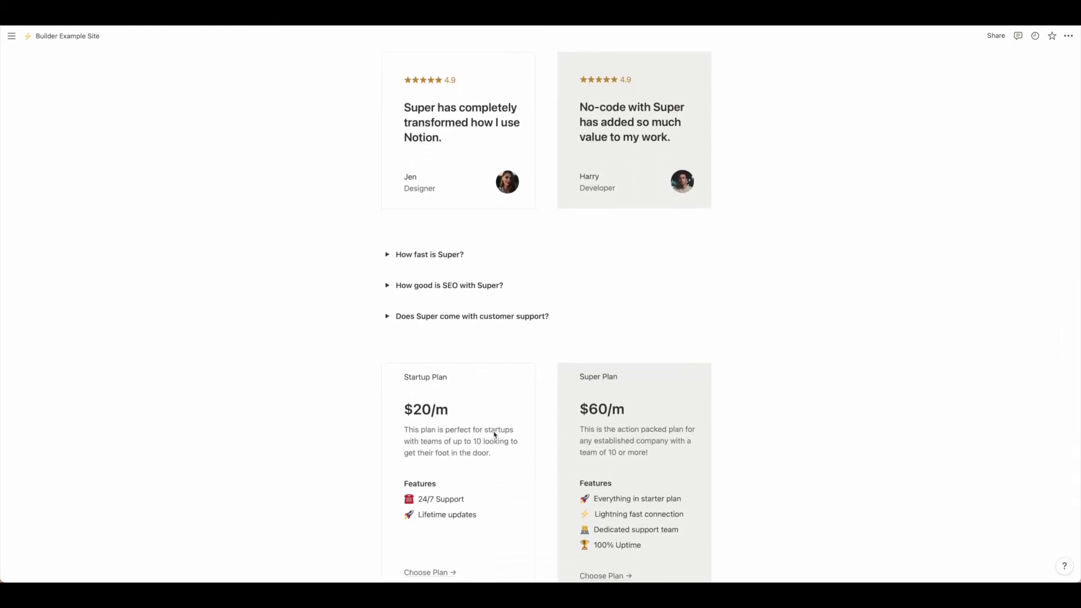
scroll(511, 431, down, 1)
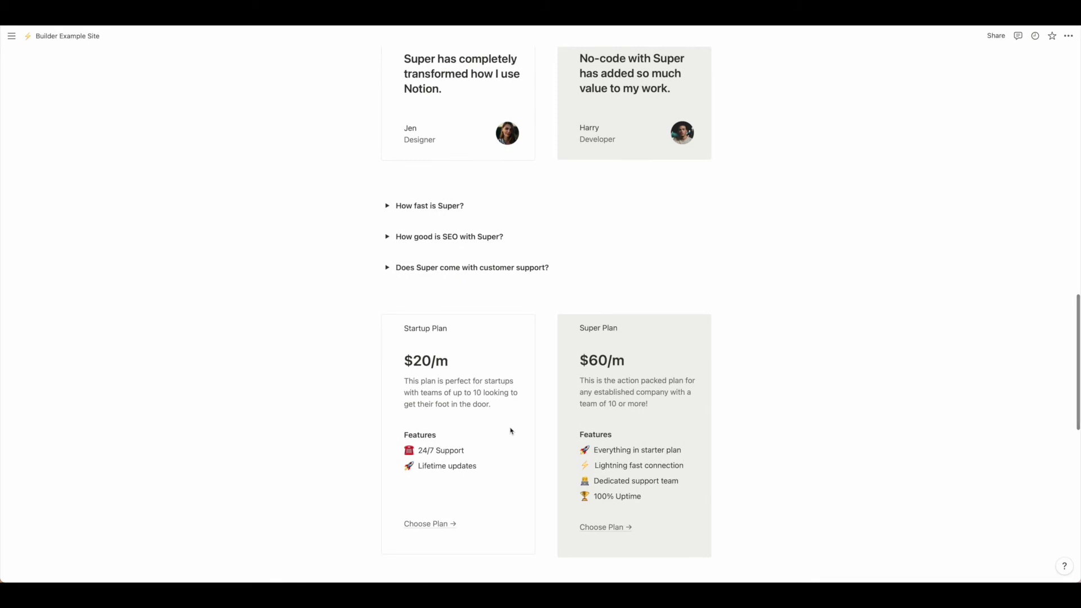
scroll(511, 431, down, 3)
scroll(512, 431, down, 2)
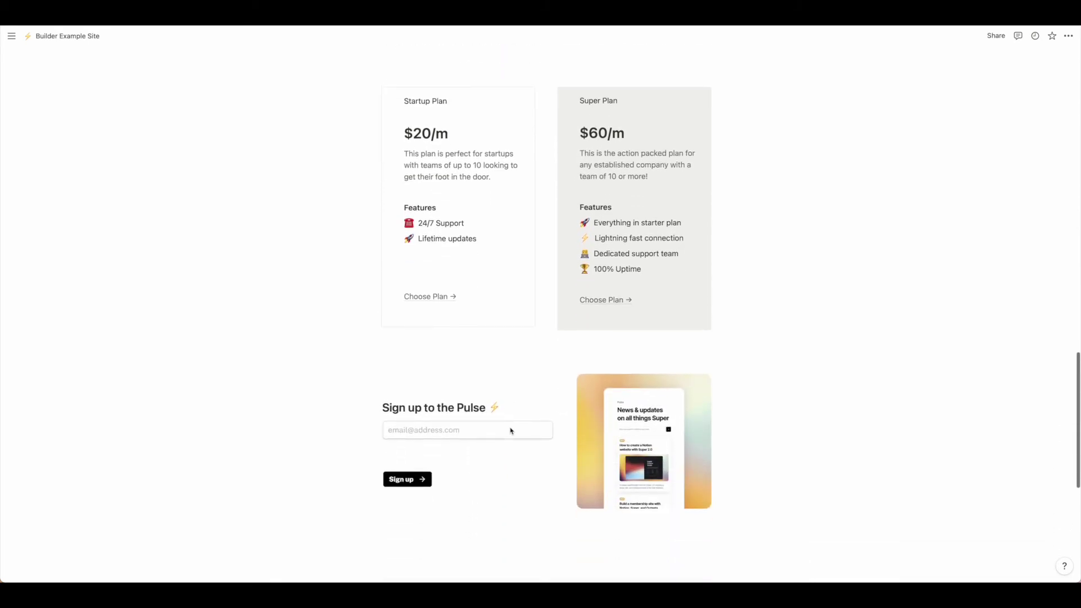
scroll(511, 430, down, 3)
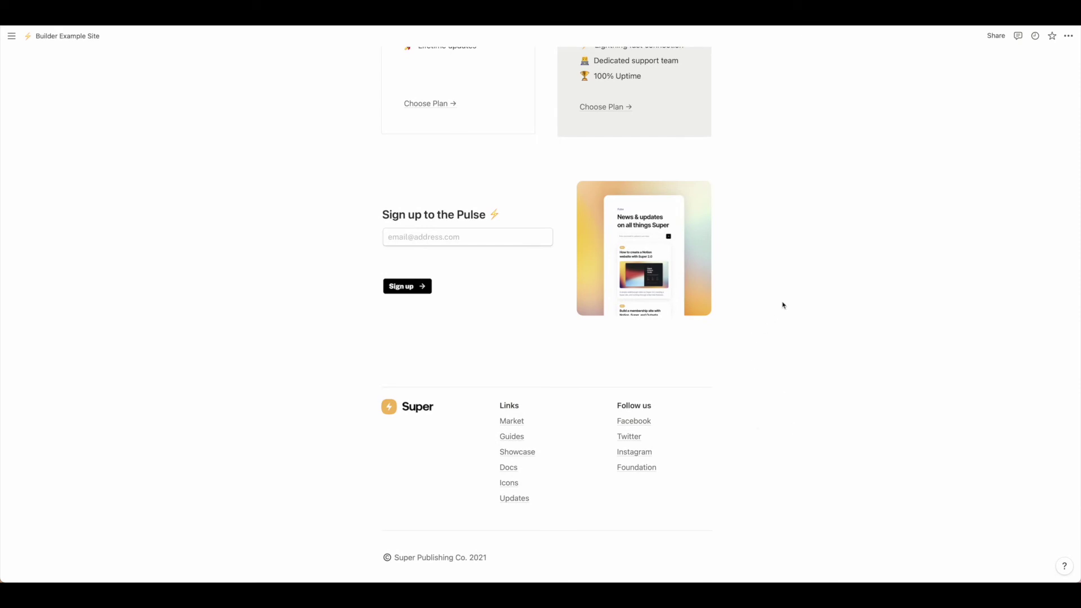
scroll(782, 304, up, 15)
scroll(782, 305, up, 9)
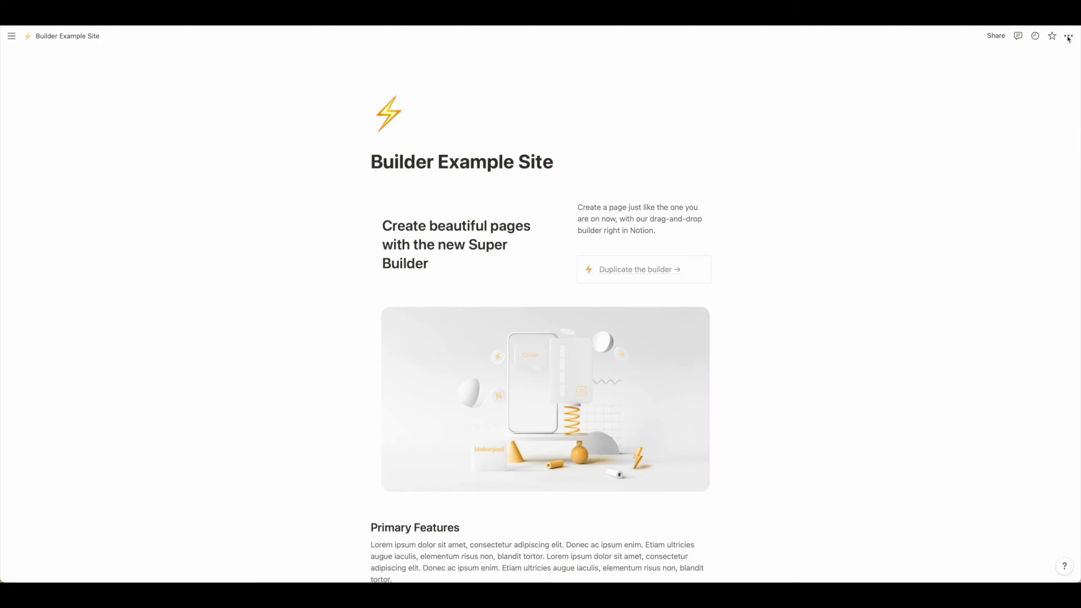
click(998, 36)
Step: Share the page to the web with template duplication off and copy its public link
click(1062, 58)
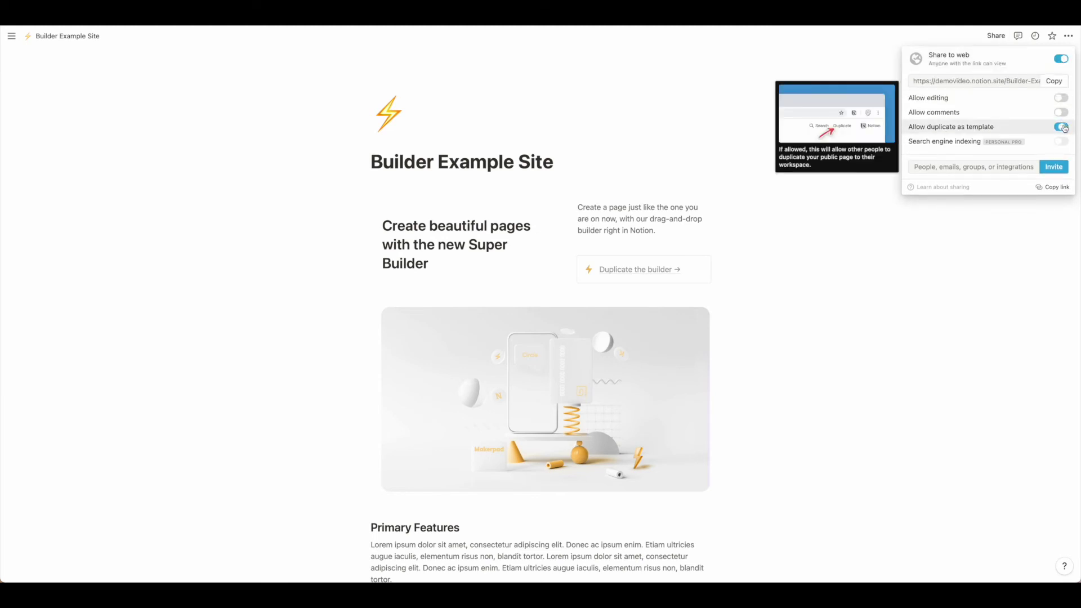
click(1062, 128)
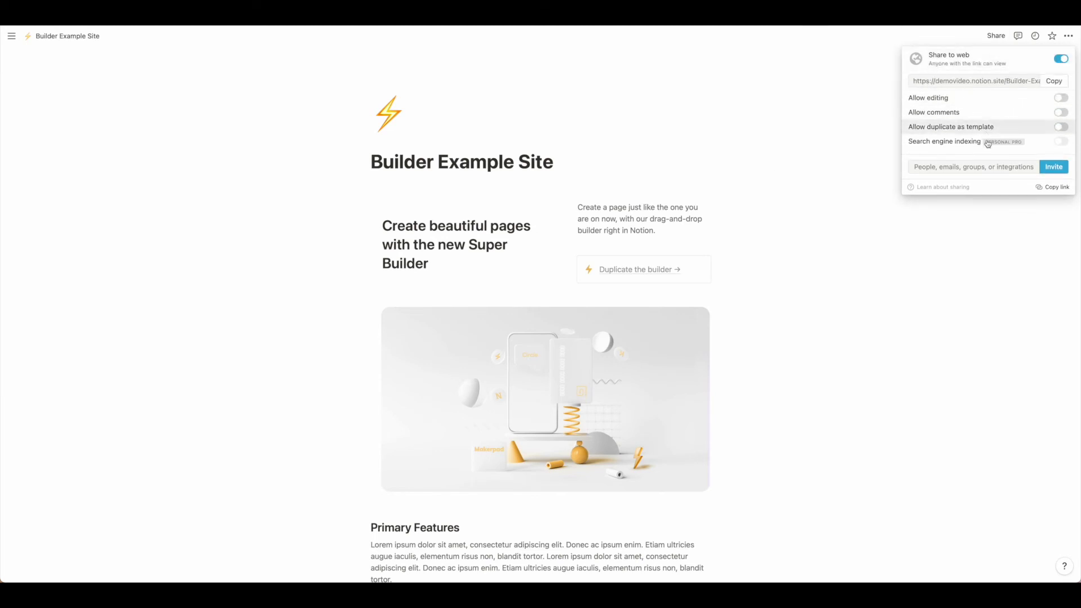
click(1053, 82)
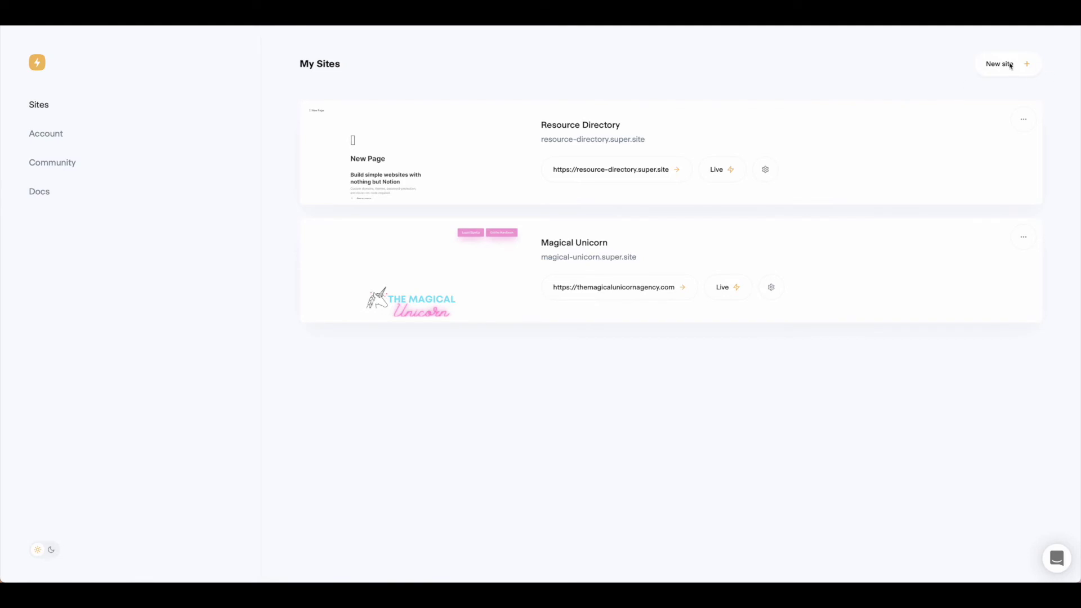
Step: Start a new Super site and enter the published Notion page URL
click(1007, 66)
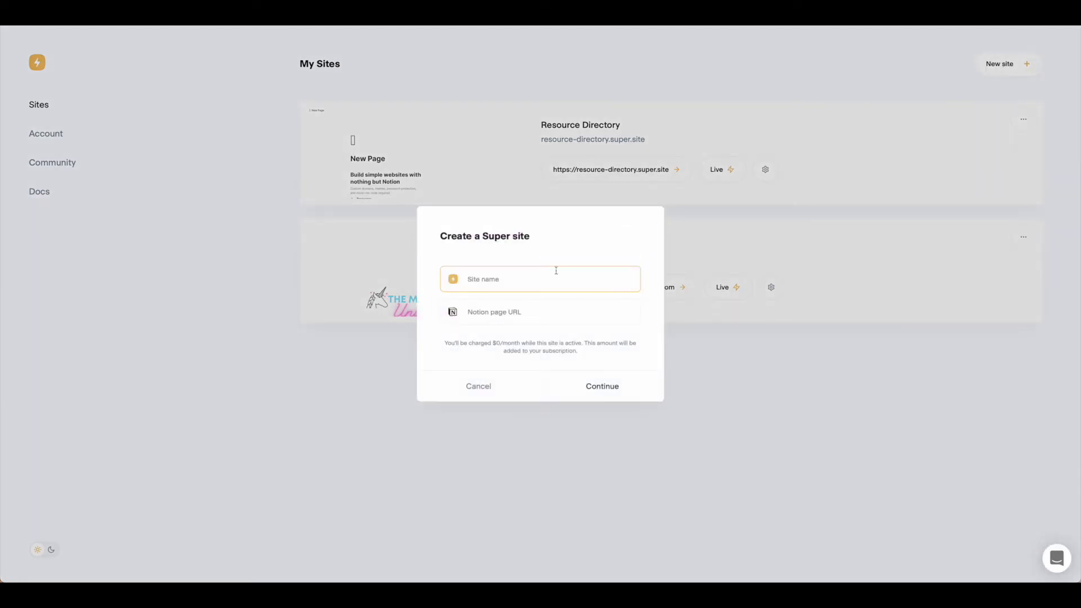
click(487, 309)
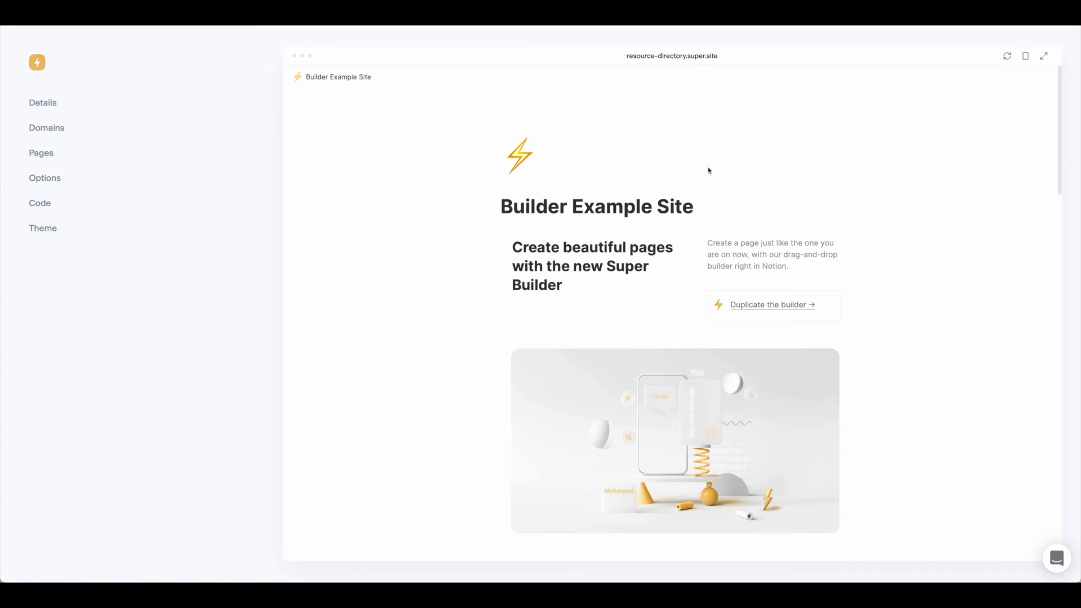
Step: Scroll down through the Resource Directory site preview and back up again
scroll(711, 172, down, 5)
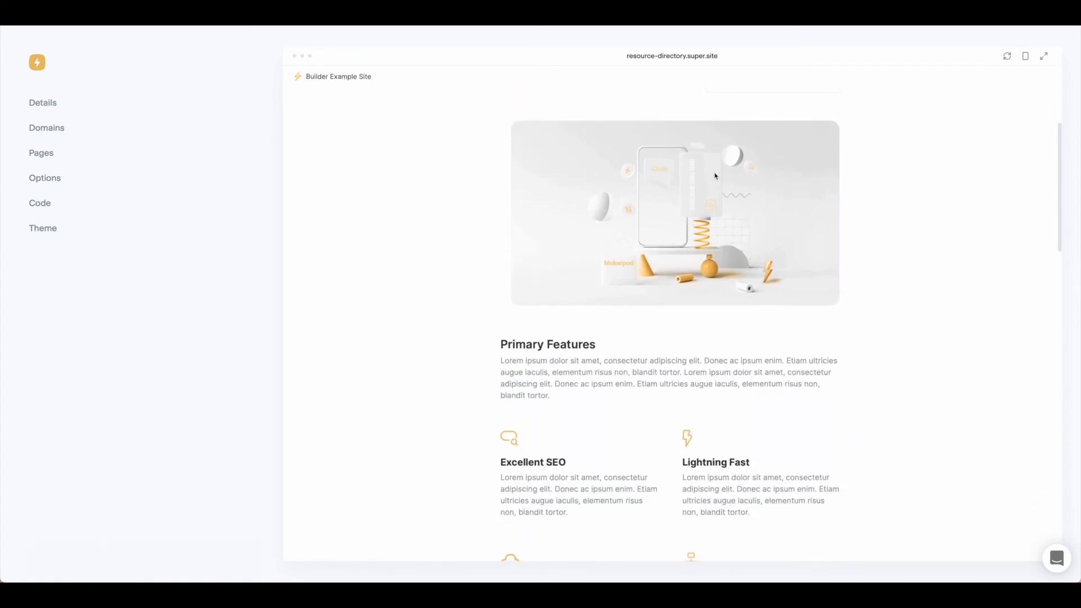
scroll(715, 176, down, 8)
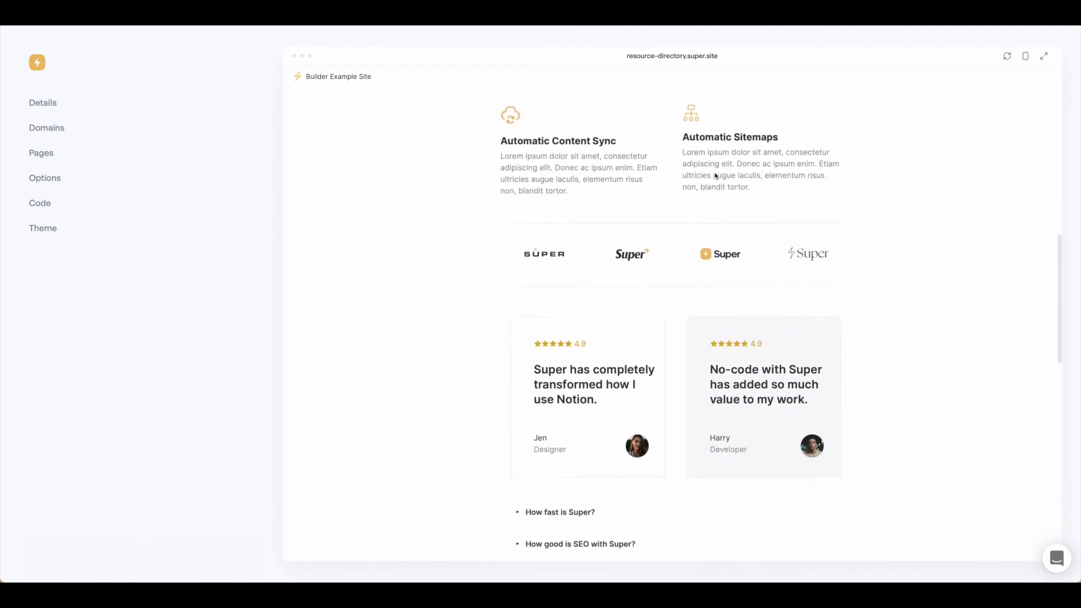
scroll(716, 176, down, 3)
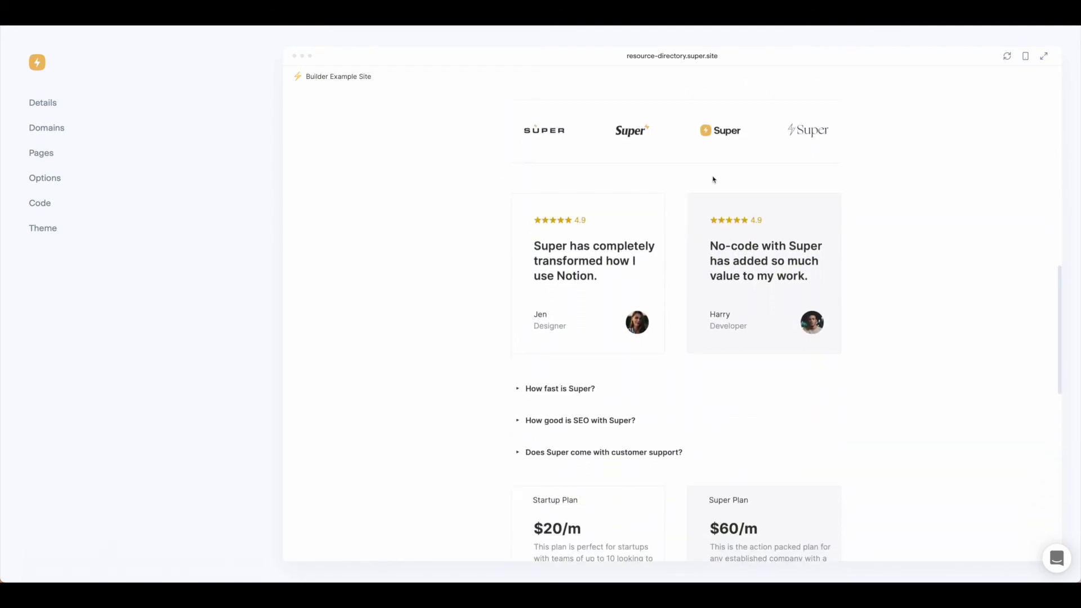
scroll(712, 179, down, 2)
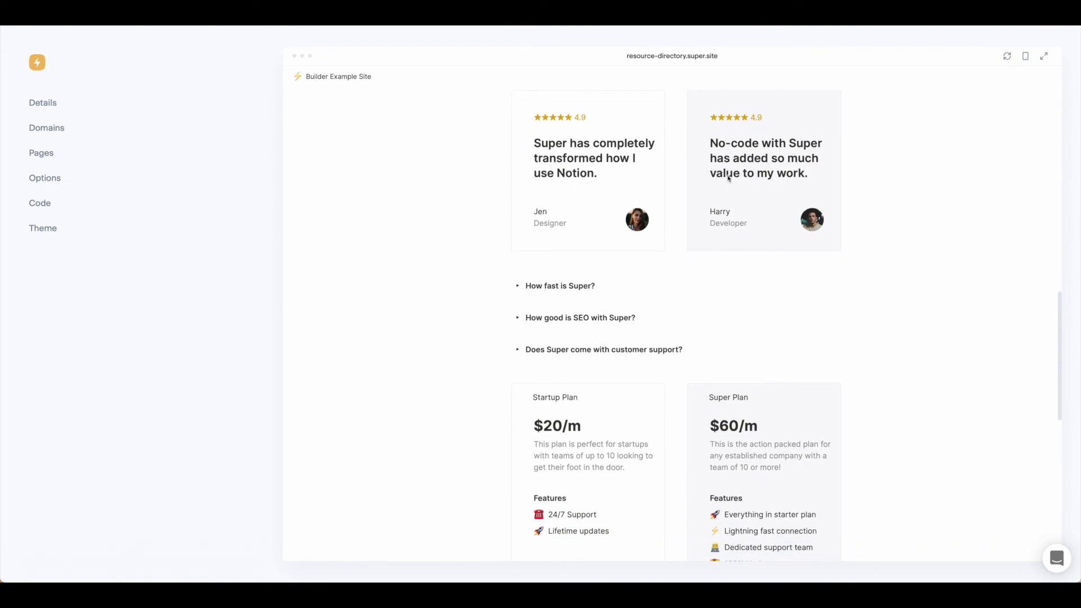
scroll(743, 179, up, 10)
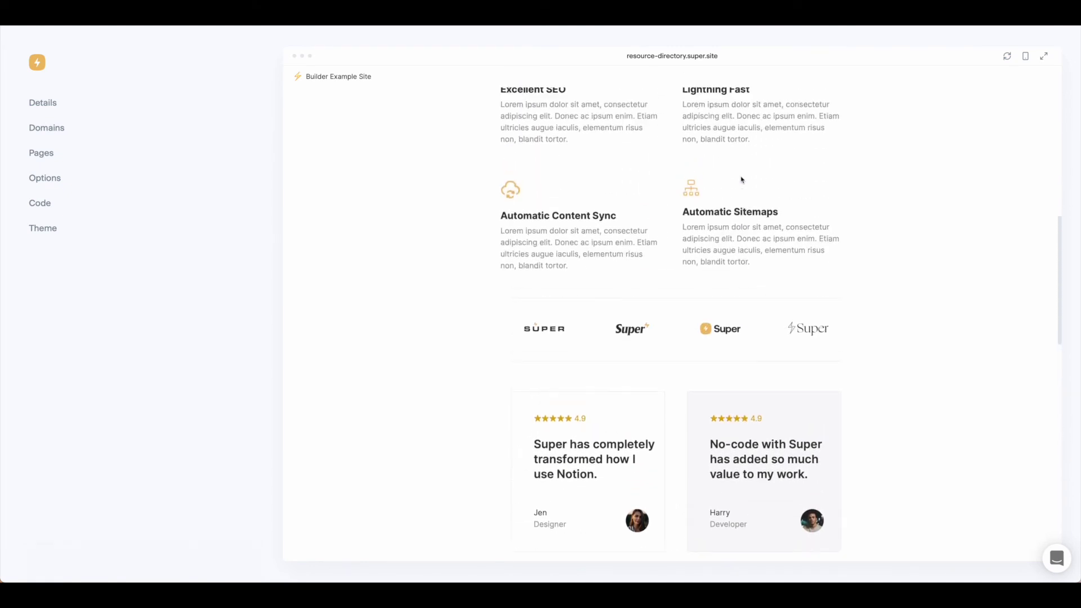
scroll(744, 179, up, 8)
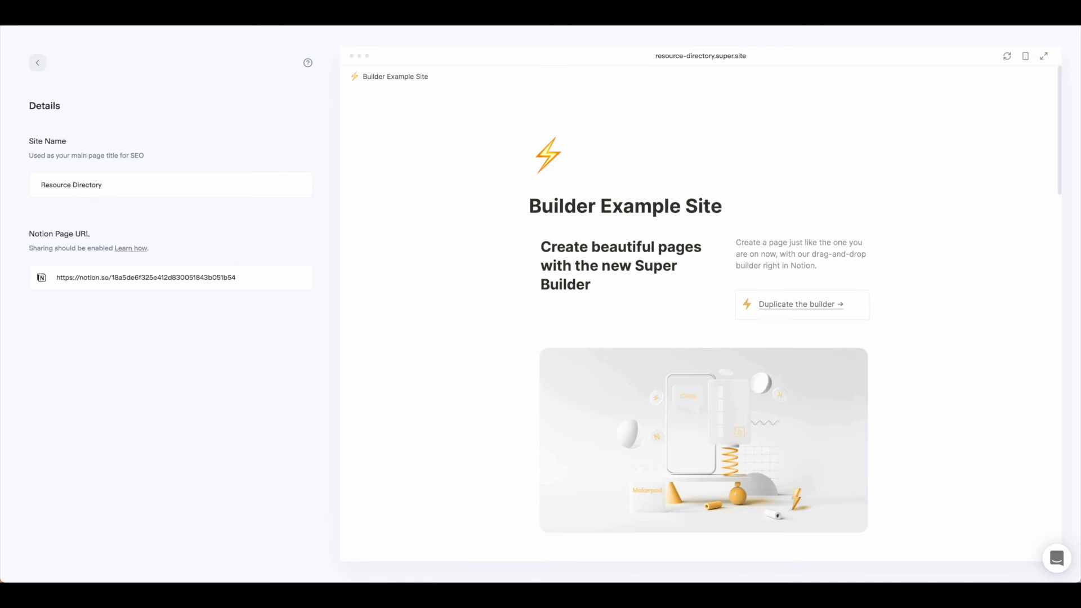
Step: Check the site's Domains settings and its page list (/ home and /resources), returning to the settings menu
click(38, 63)
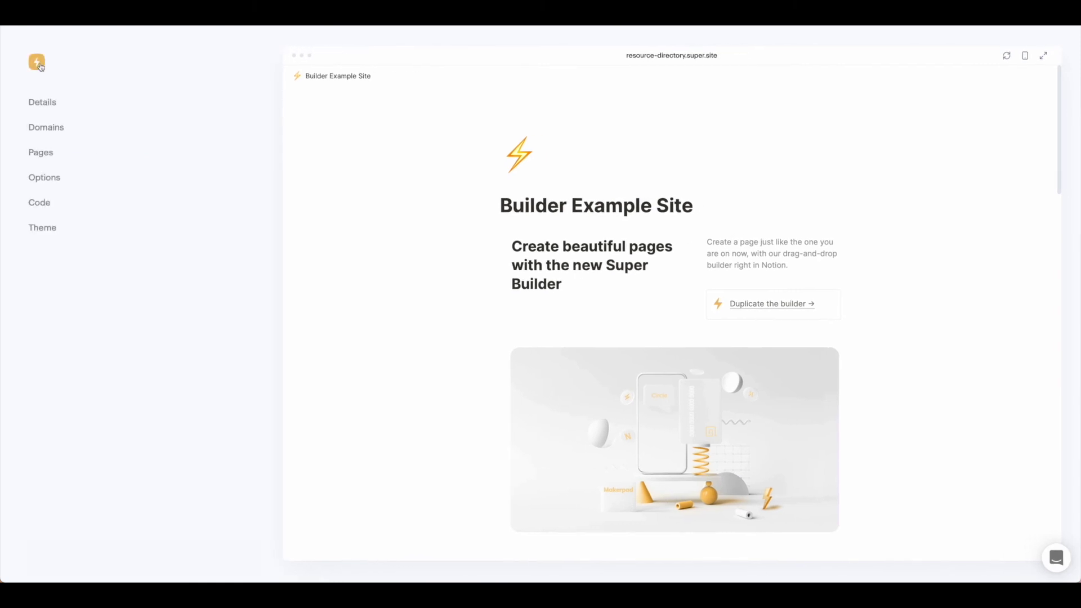
click(54, 130)
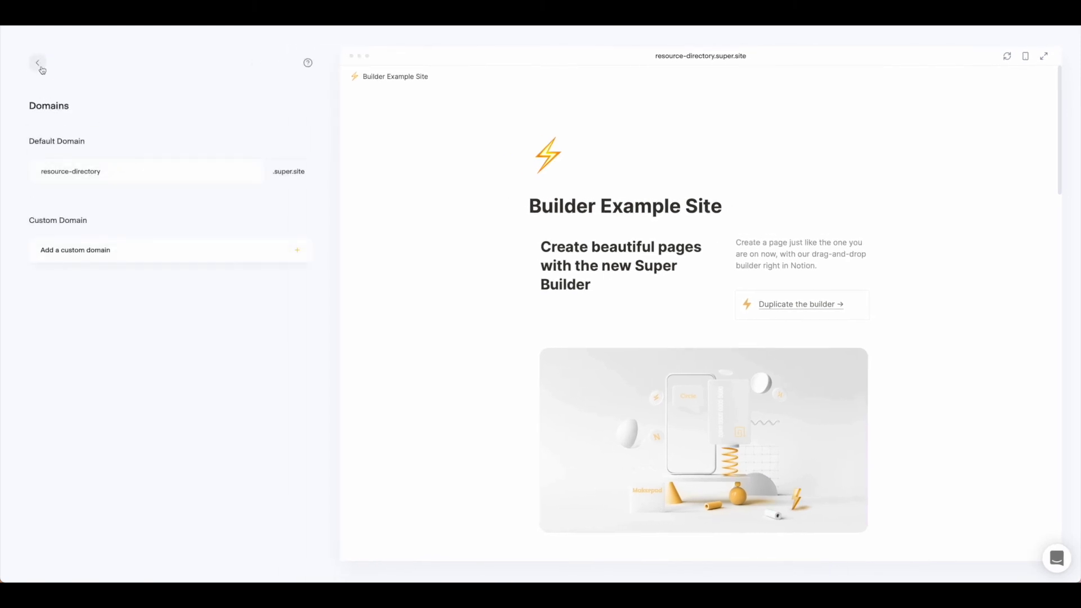
click(43, 70)
click(41, 152)
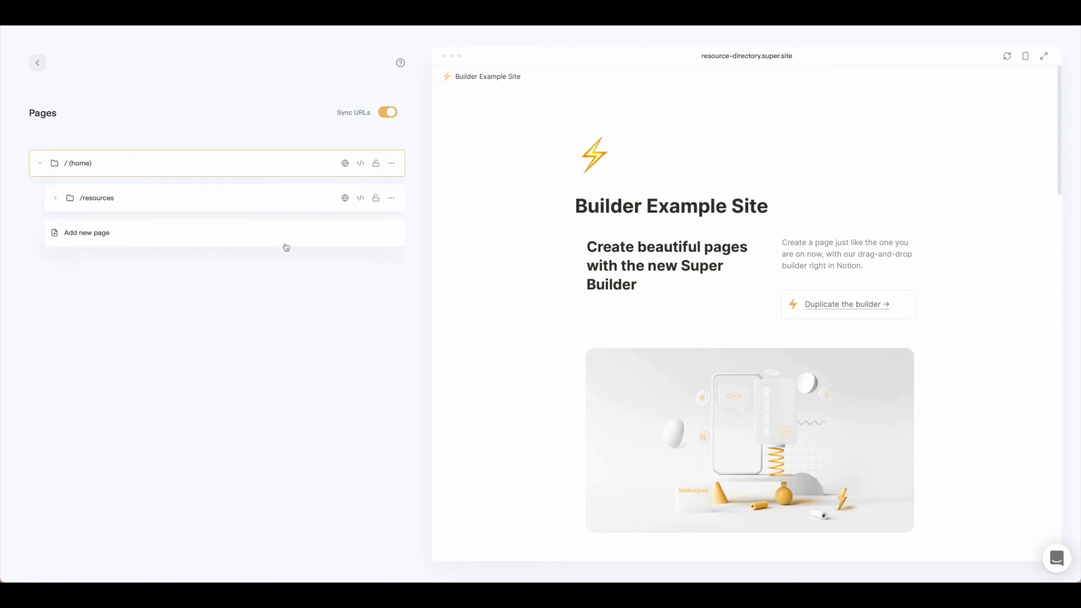
click(38, 64)
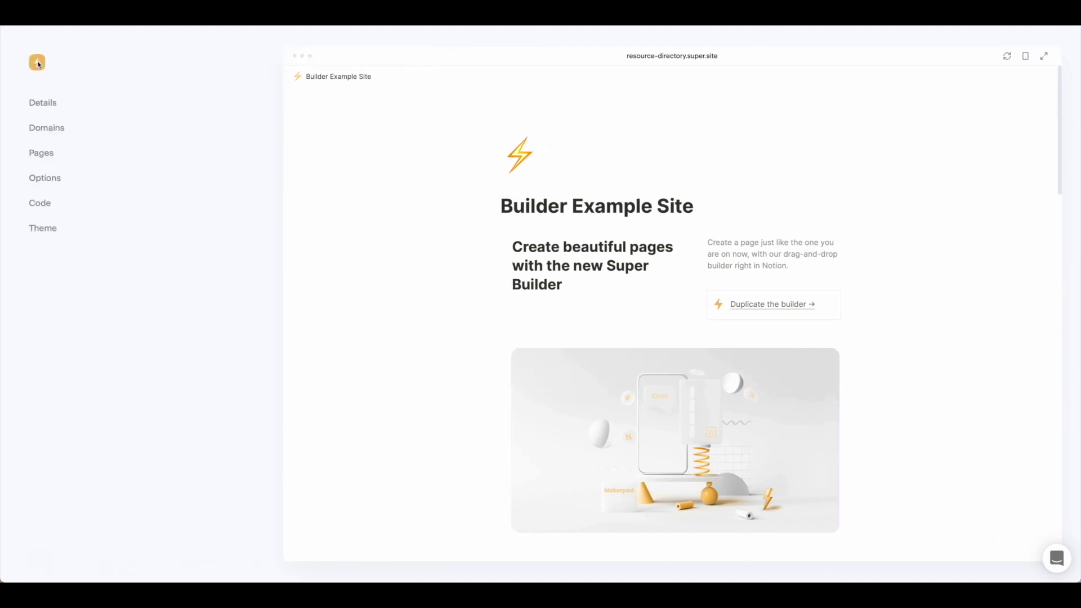
click(45, 179)
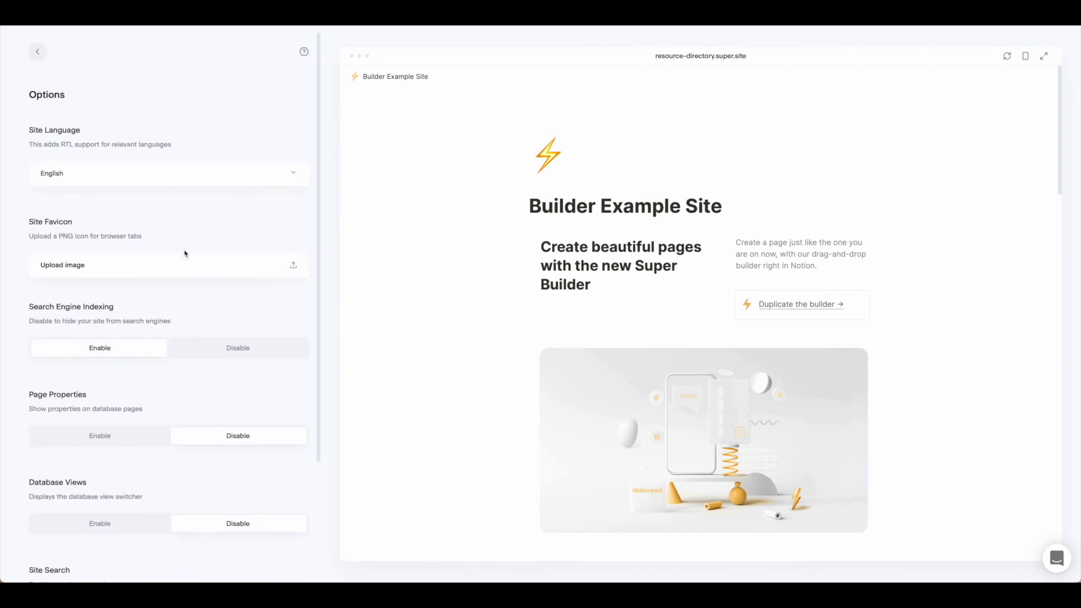
scroll(185, 254, down, 3)
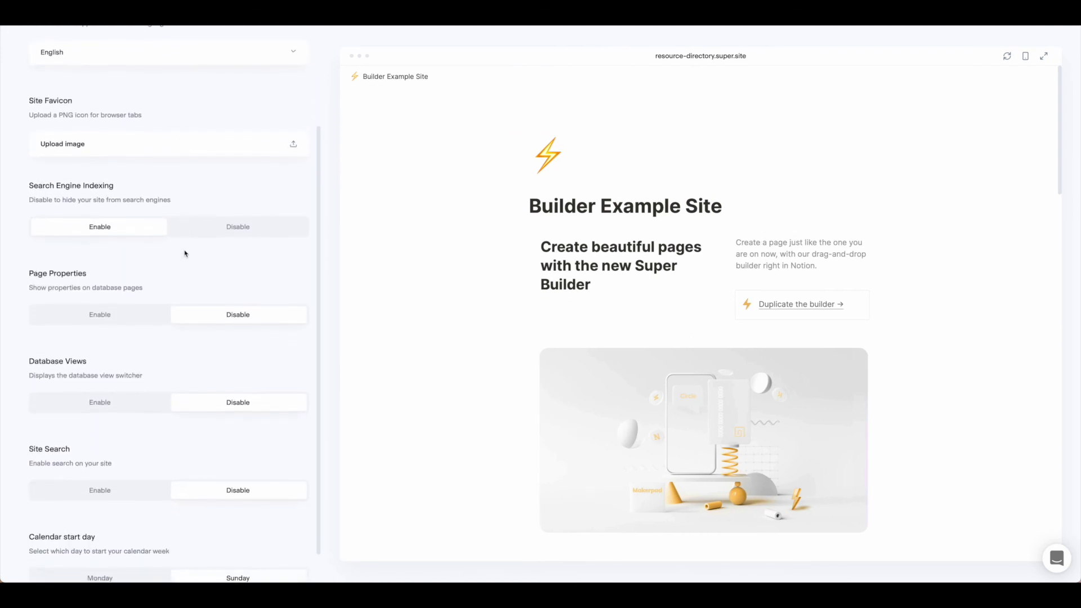
scroll(186, 251, up, 3)
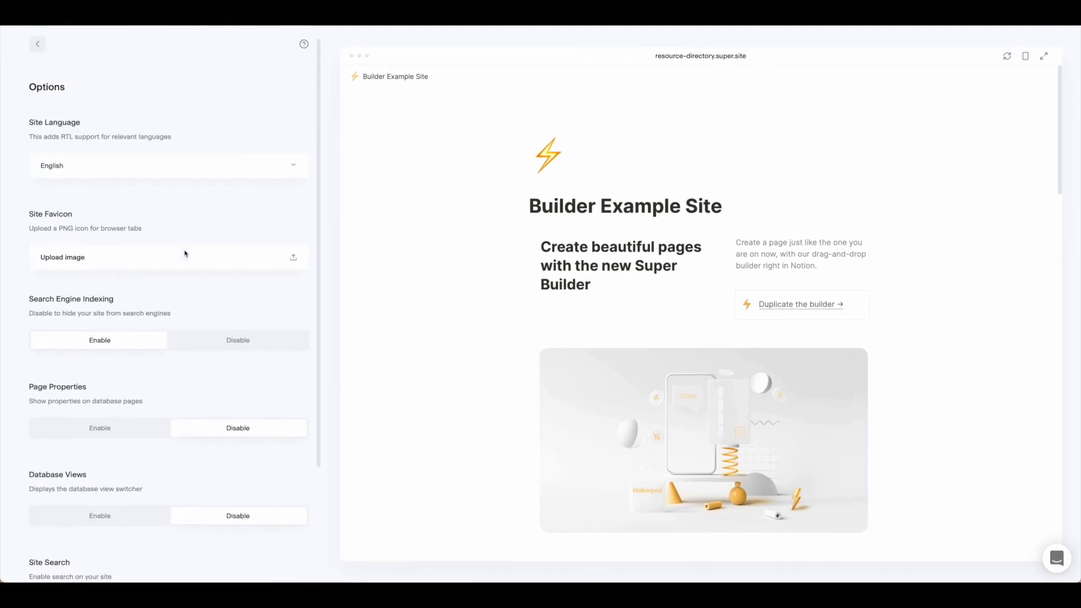
click(40, 65)
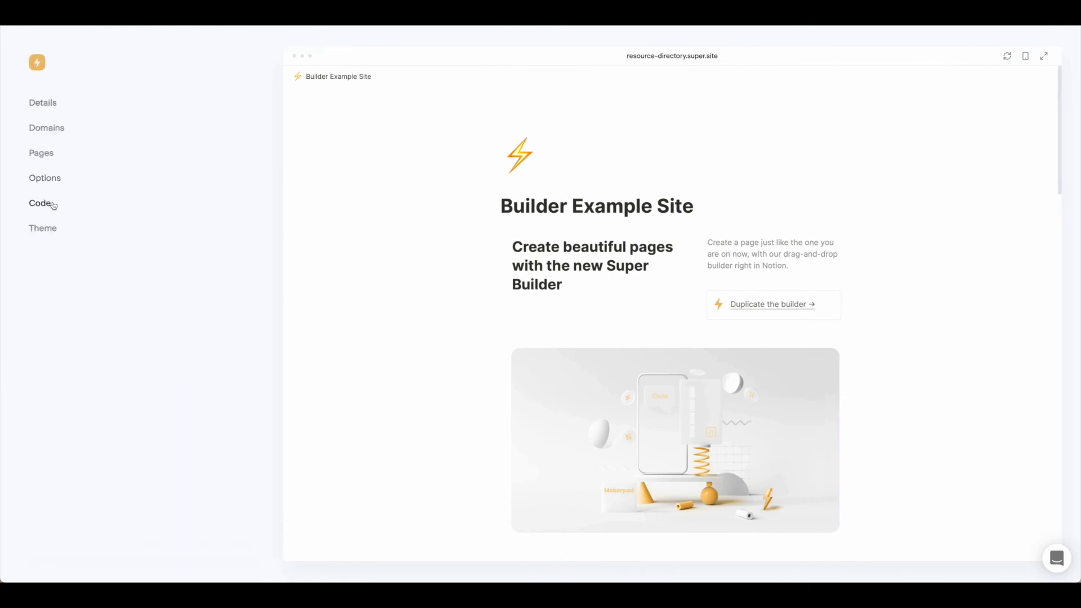
click(54, 205)
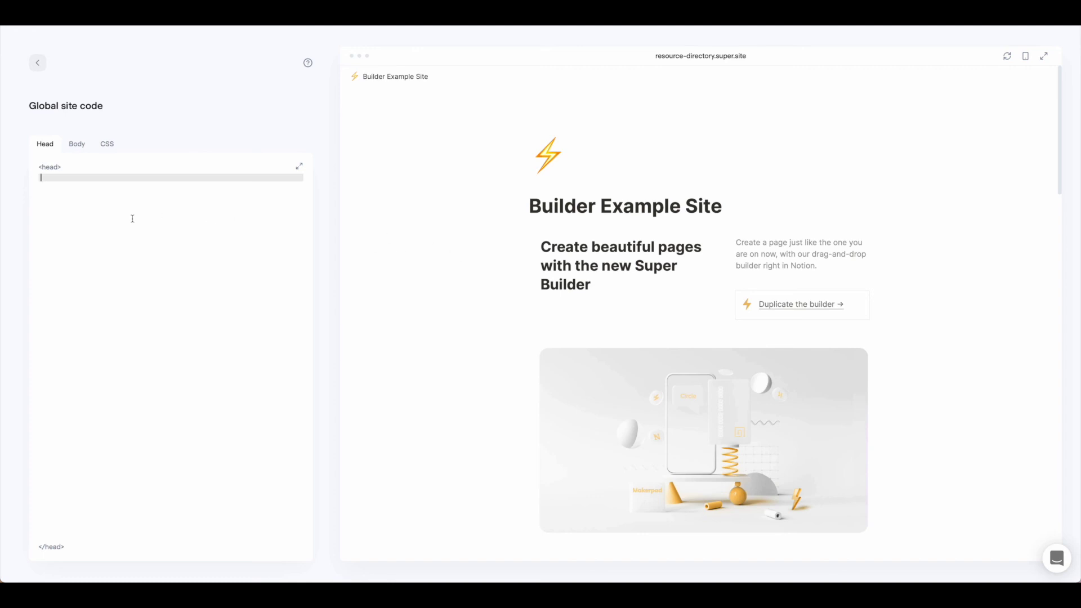
click(38, 65)
click(66, 234)
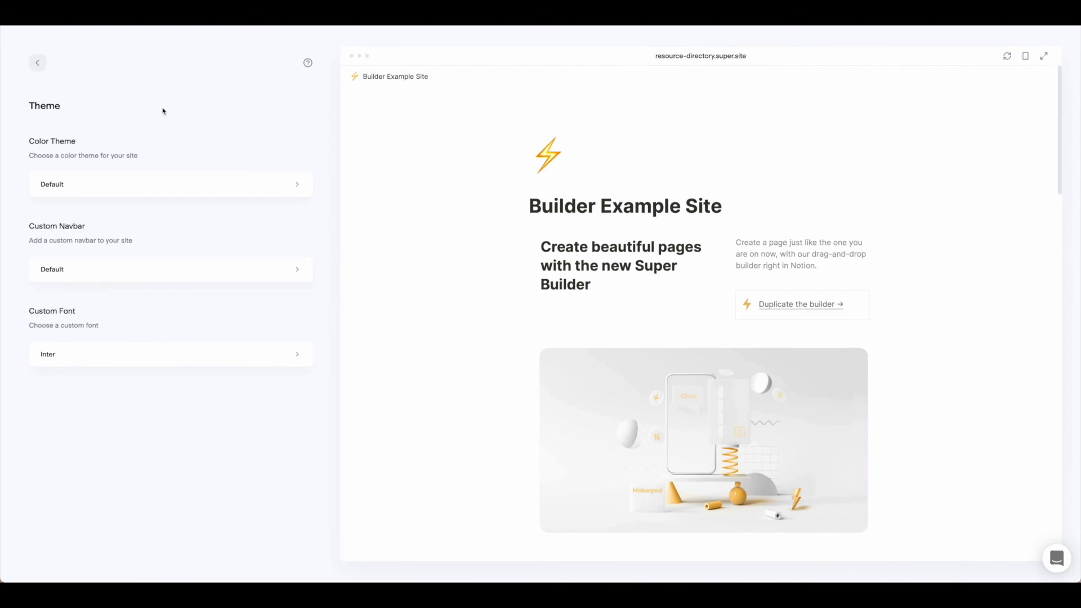
click(39, 64)
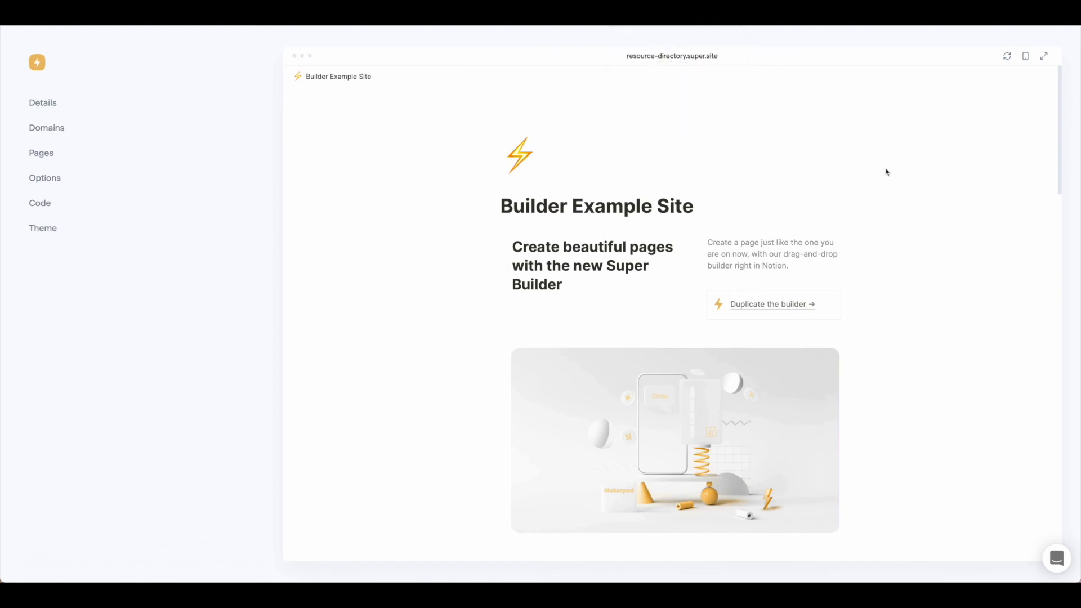
scroll(887, 173, down, 5)
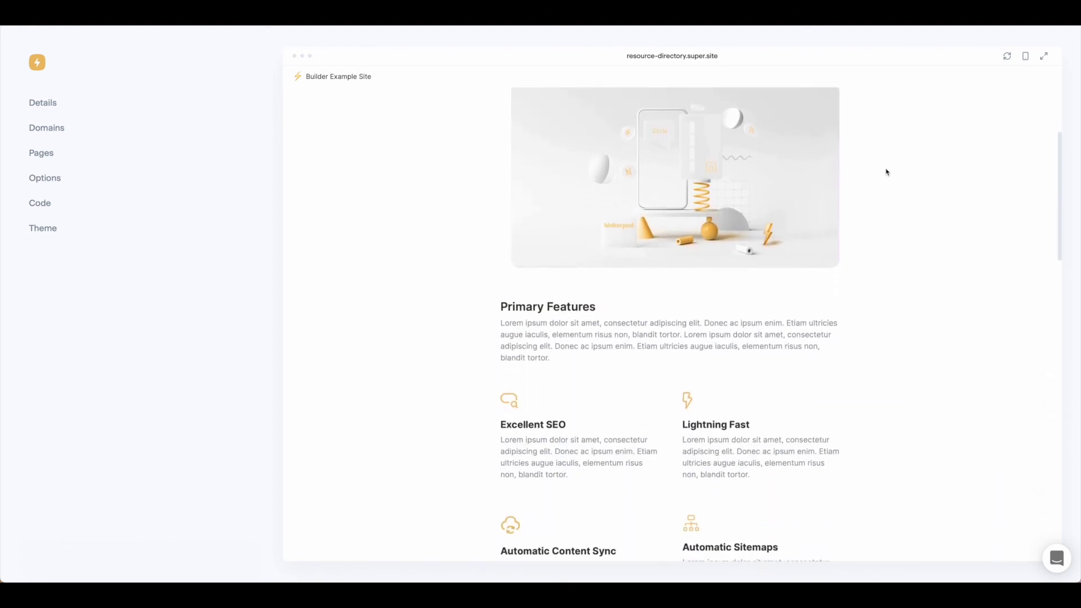